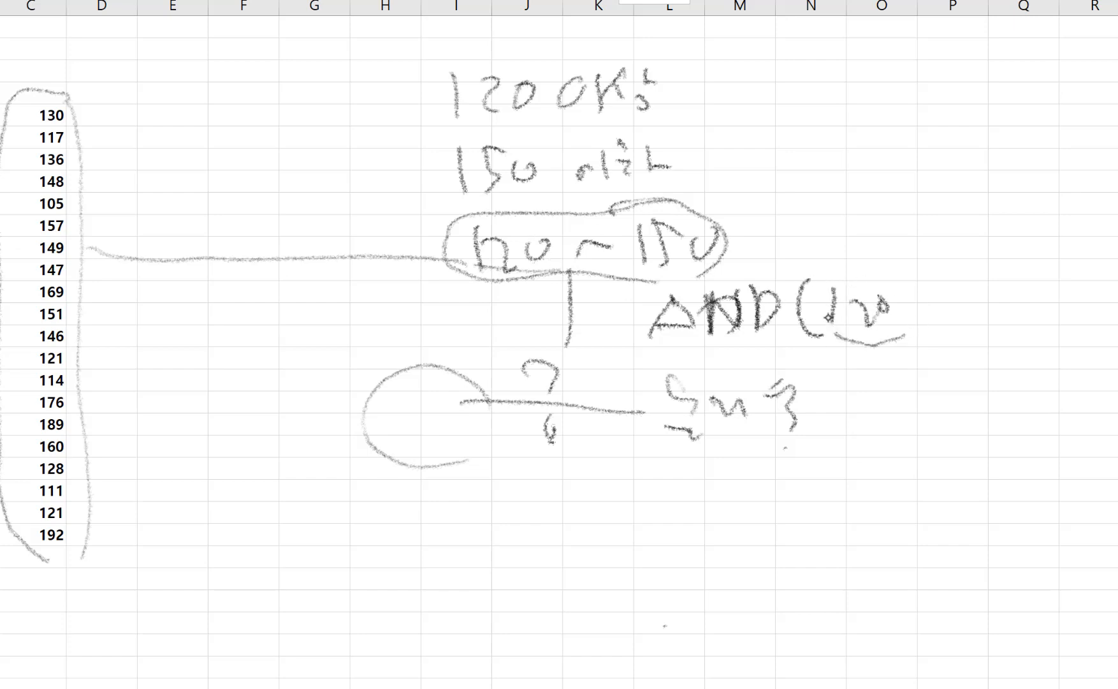
- Finish the handwritten AND(120, 150) note with both numbers circled, T marks above them and a ring around the whole expression
drag(829, 317, 917, 312)
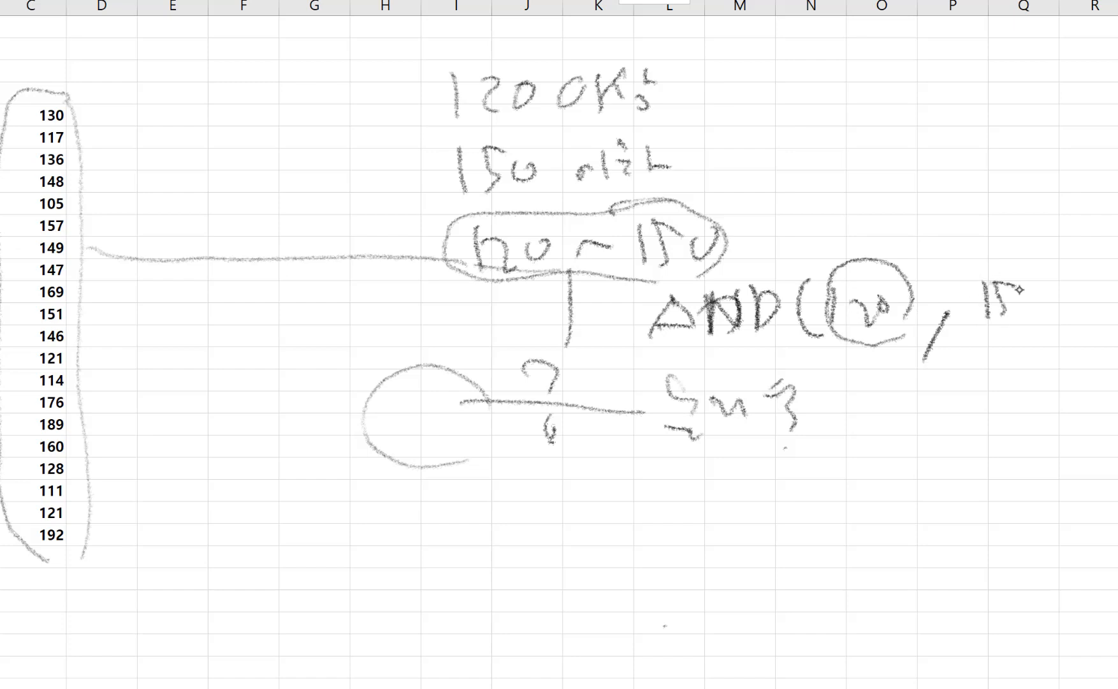
drag(1020, 355, 995, 277)
drag(1079, 258, 1077, 314)
drag(858, 284, 853, 202)
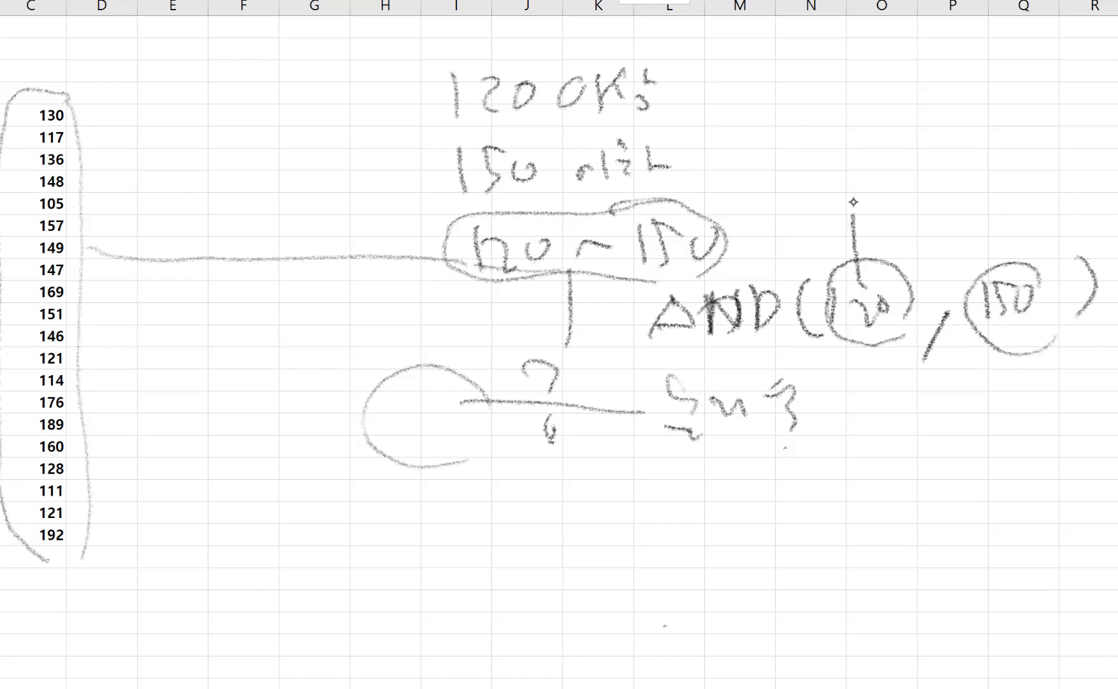
drag(1013, 261, 1012, 173)
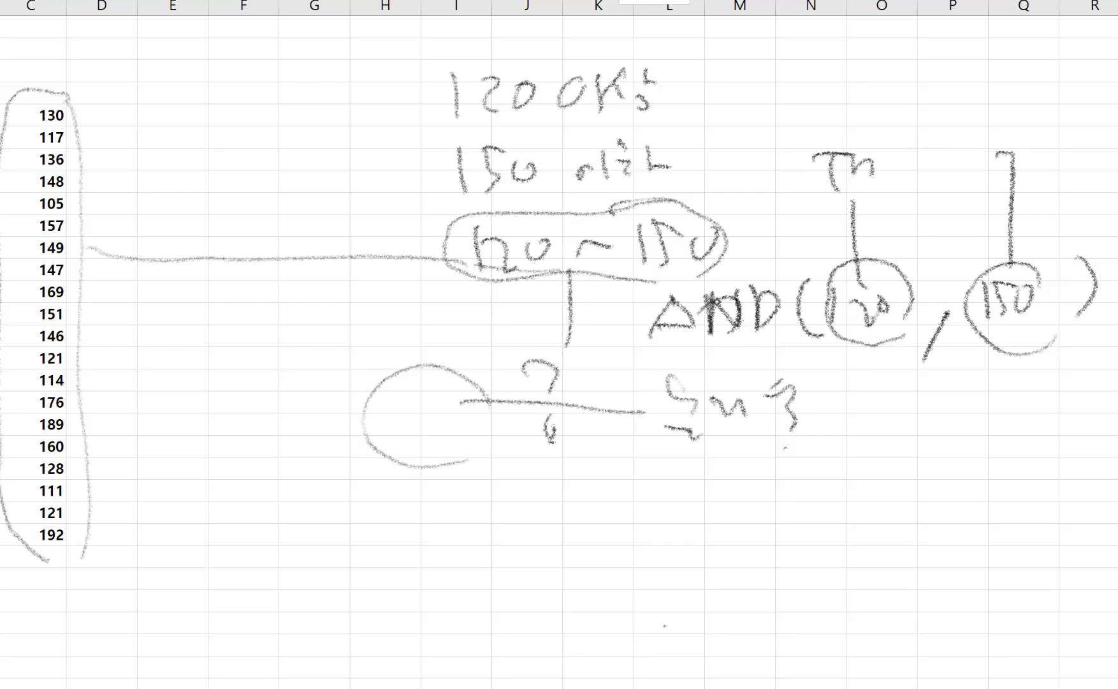
mouse_move(765, 262)
mouse_down()
mouse_move(651, 279)
mouse_move(822, 352)
mouse_move(1068, 255)
mouse_move(998, 342)
mouse_up()
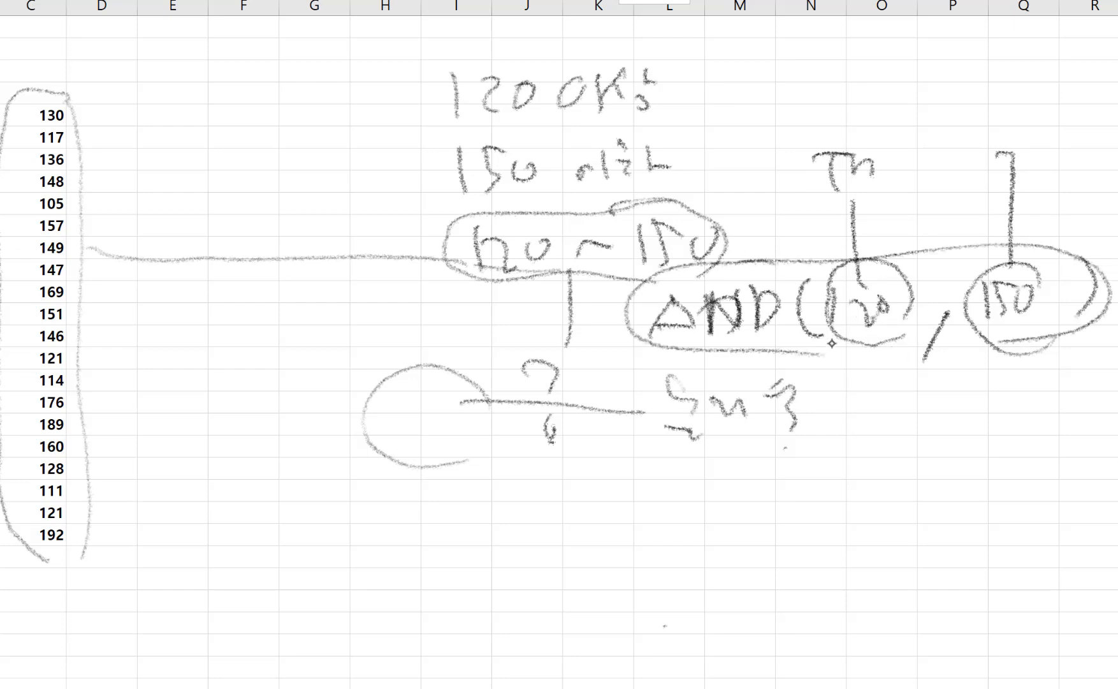
- Draw a line from the handwritten AND note to a circled 1, leading on to a hatched oval
mouse_move(830, 344)
mouse_down()
mouse_move(871, 441)
mouse_move(909, 475)
mouse_move(977, 506)
mouse_up()
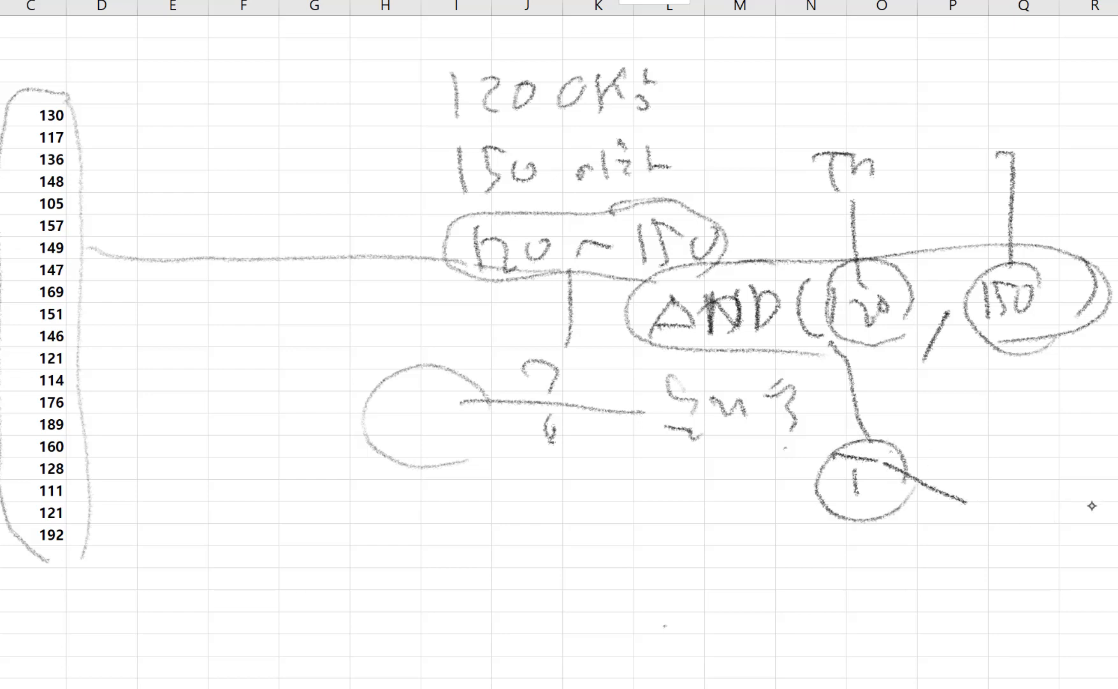
mouse_move(985, 515)
mouse_down()
mouse_move(998, 584)
mouse_move(1089, 514)
mouse_move(901, 532)
mouse_move(891, 572)
mouse_up()
drag(1015, 501, 930, 573)
drag(804, 566, 852, 529)
drag(853, 566, 923, 516)
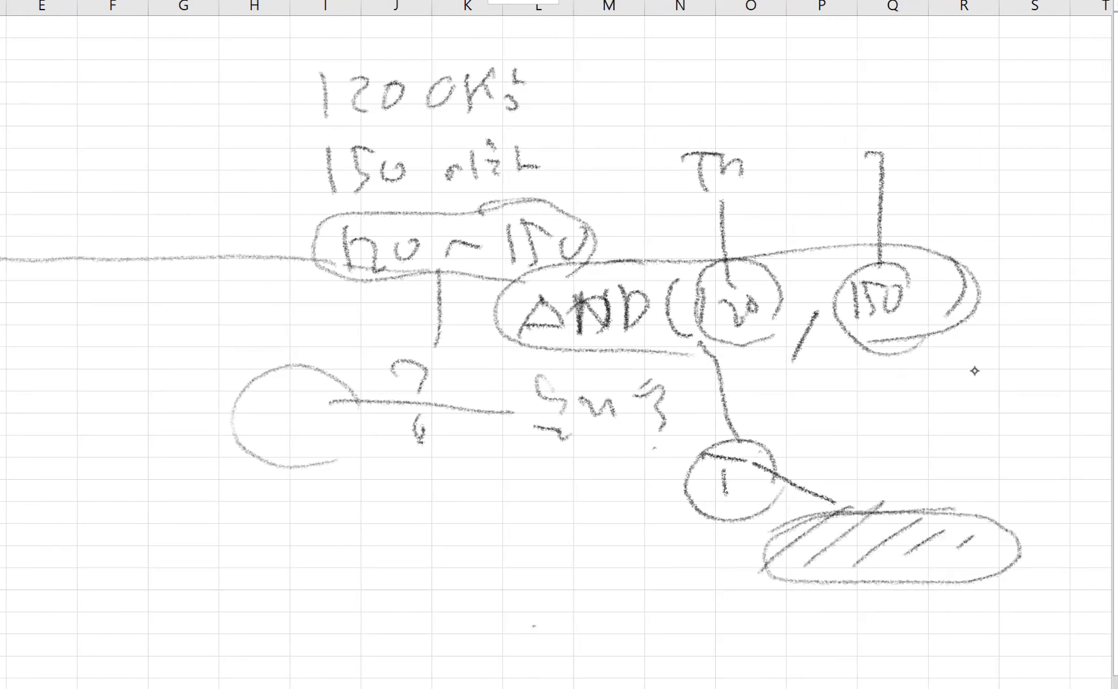
mouse_move(990, 368)
mouse_down()
mouse_move(904, 442)
mouse_move(1005, 381)
mouse_up()
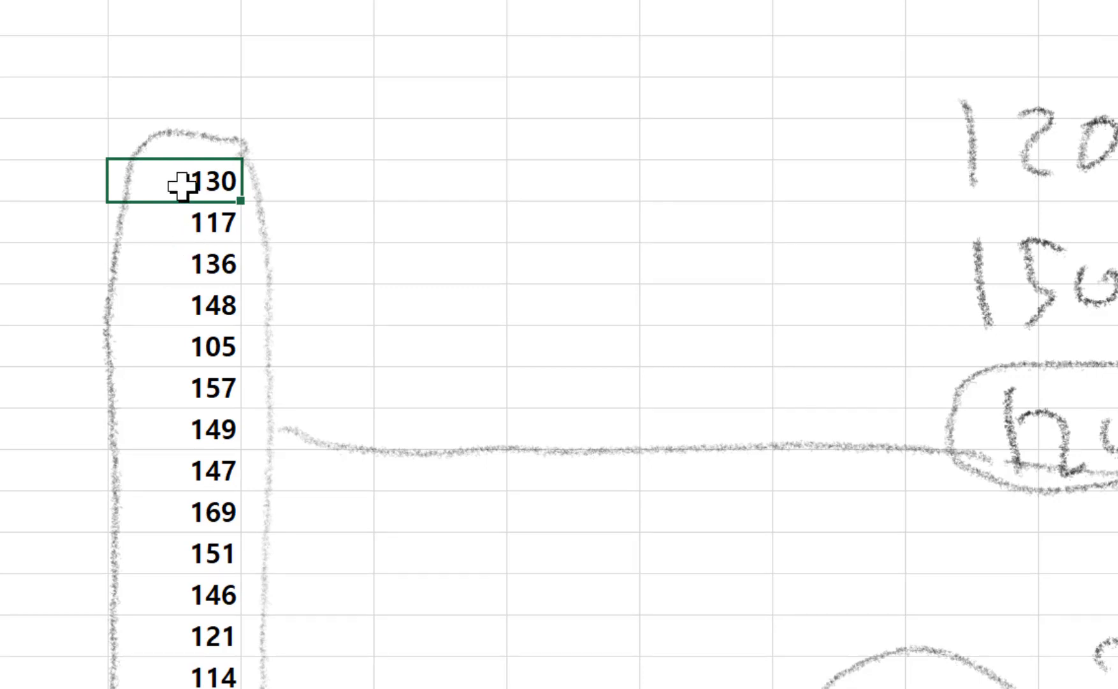
- Start a new conditional formatting rule for cell C5 that uses a formula to determine which cells to format
drag(188, 190, 185, 688)
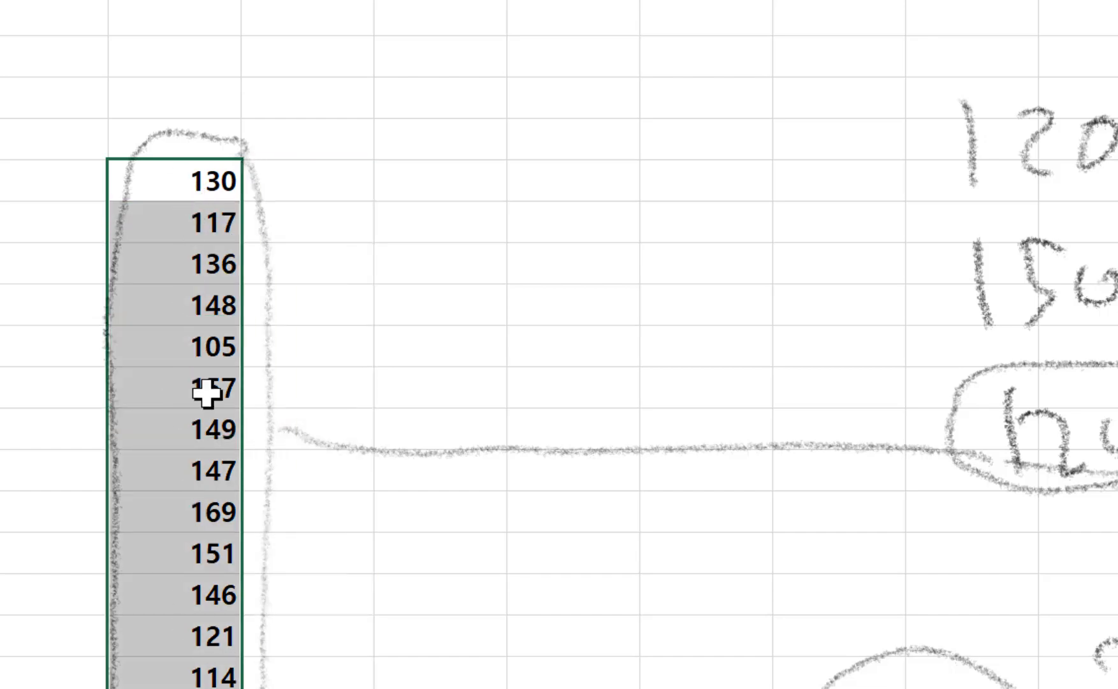
click(198, 185)
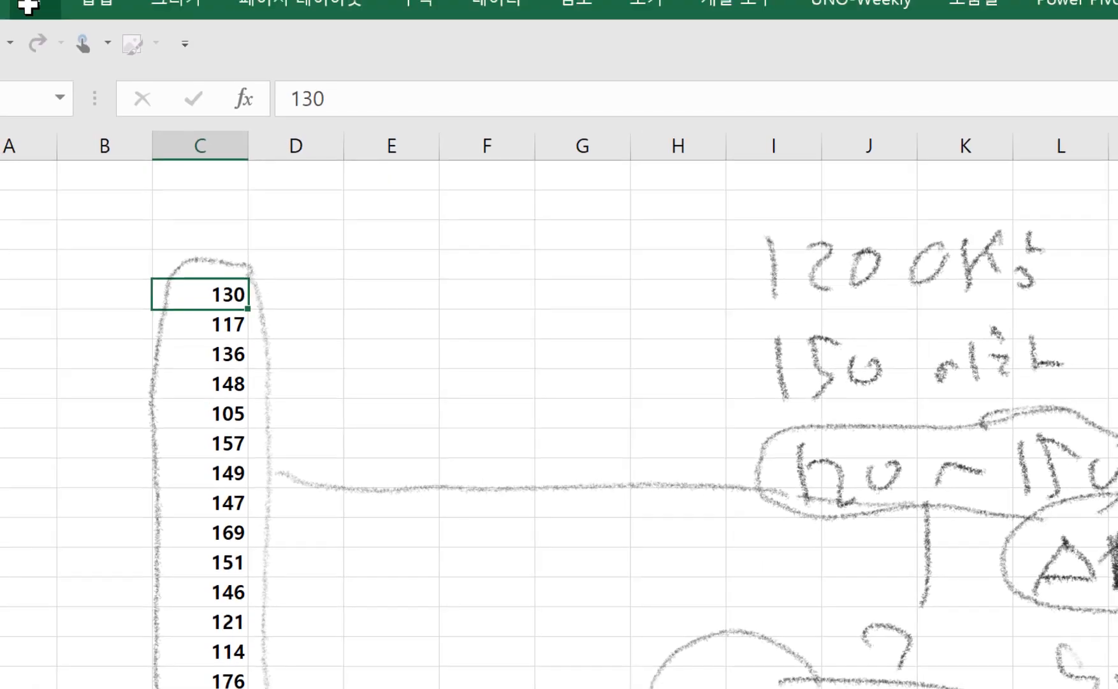
click(28, 6)
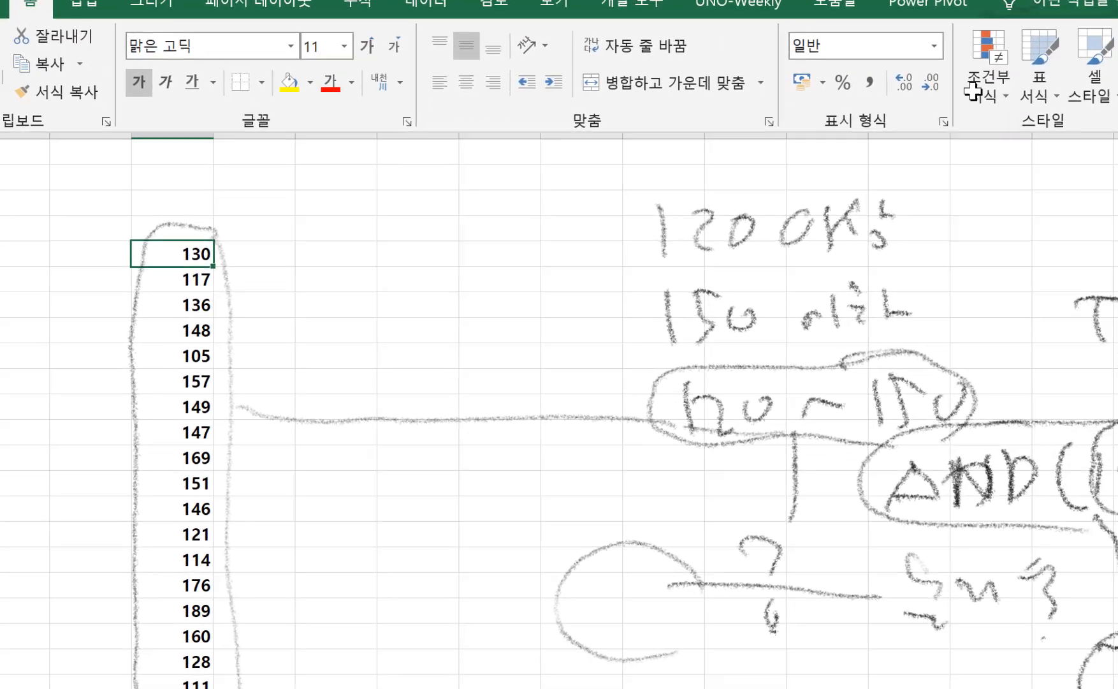
click(967, 88)
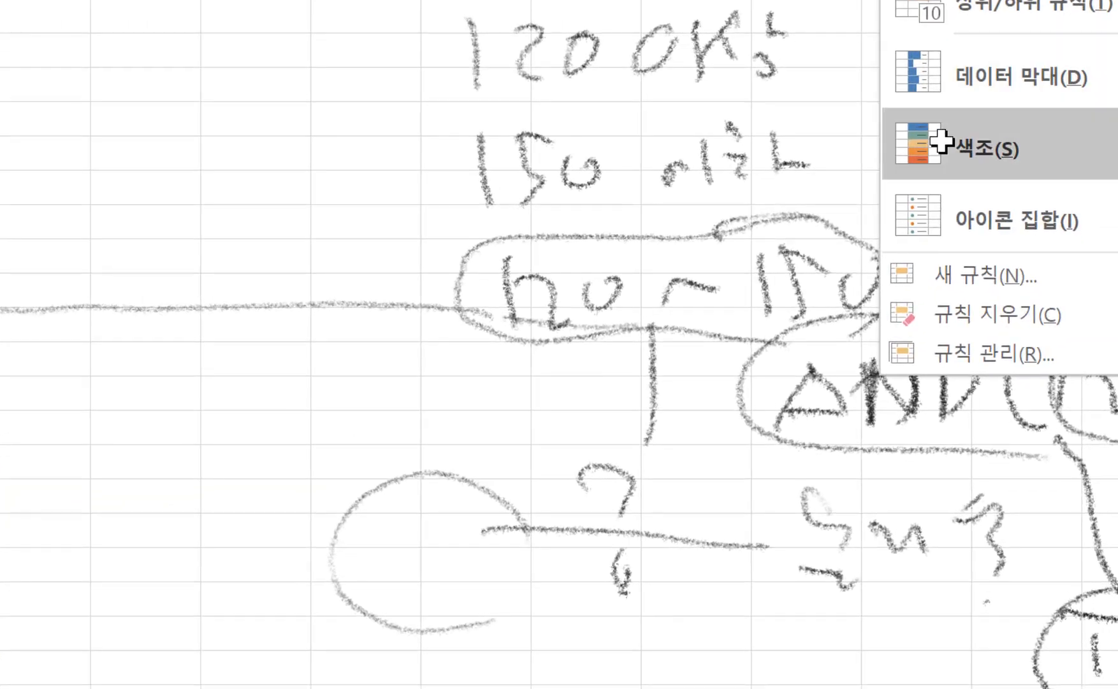
click(948, 278)
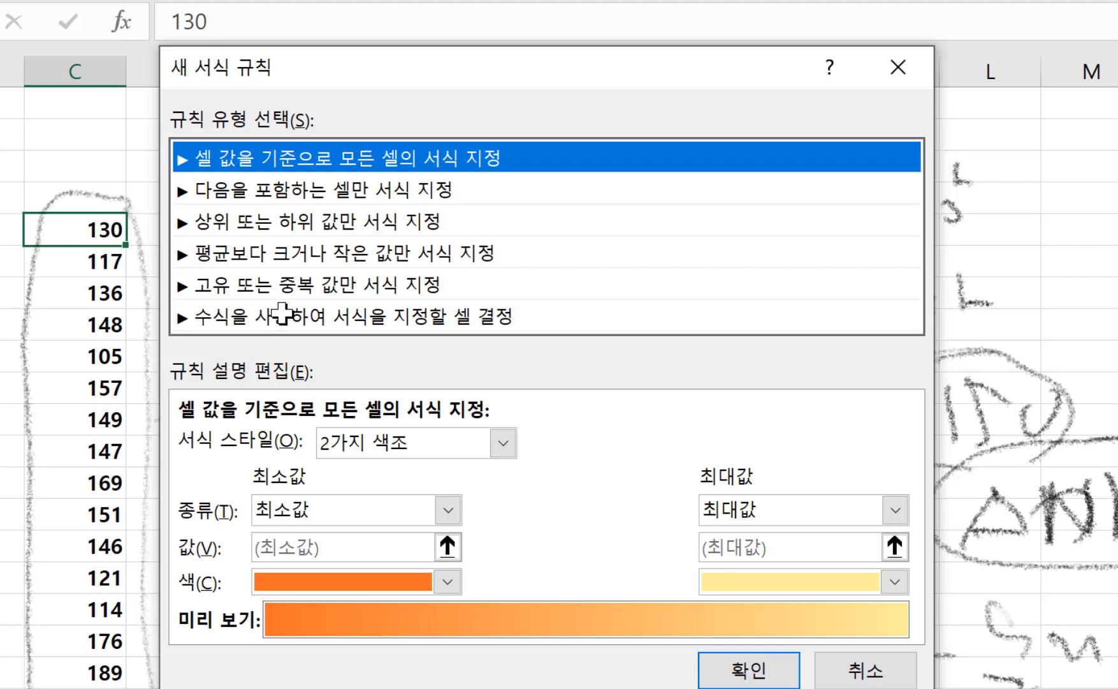
drag(387, 68, 472, 1)
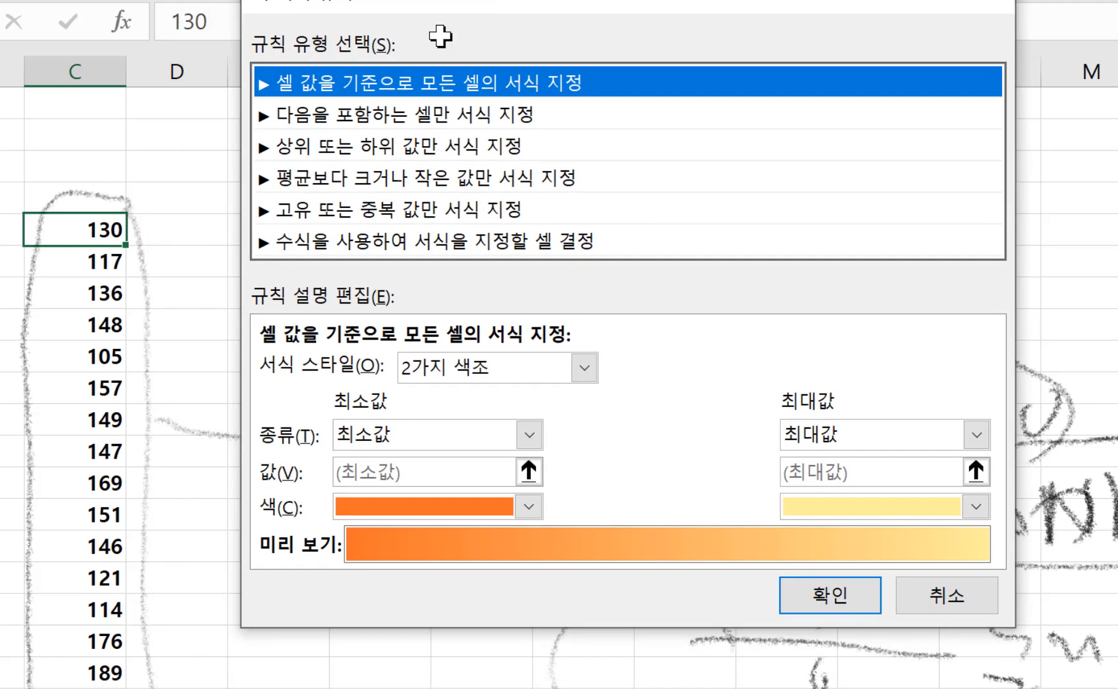
click(332, 248)
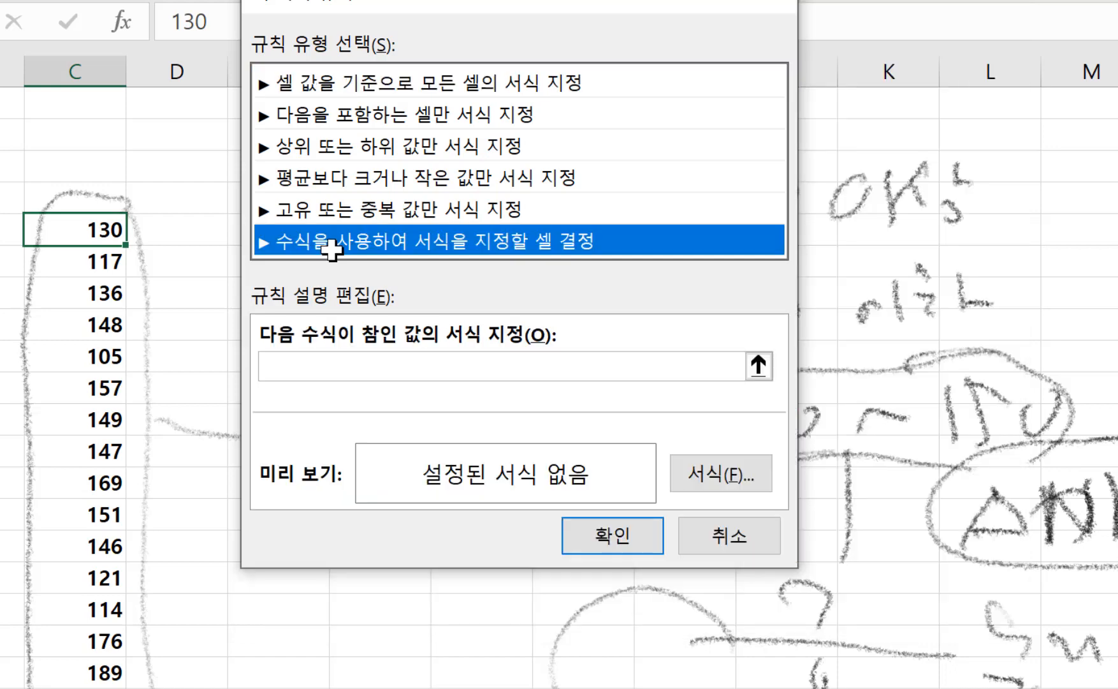
- Enter the rule formula =and($C$5>=120,$C$5<=150), picking cell C5 for both references
click(292, 371)
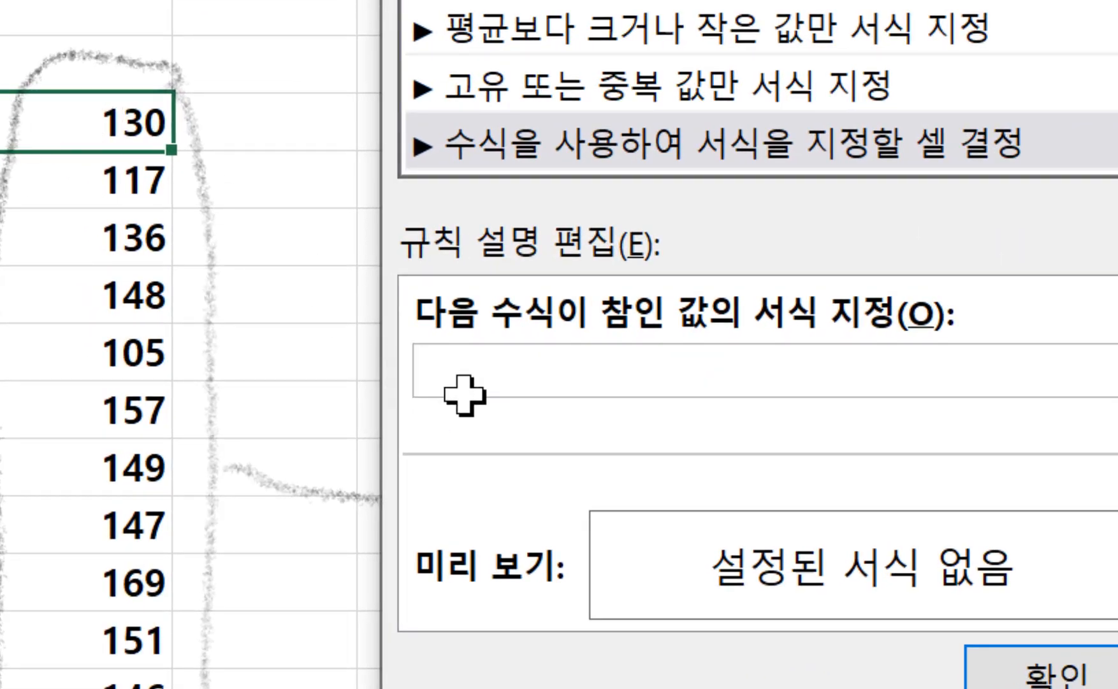
text(=and()
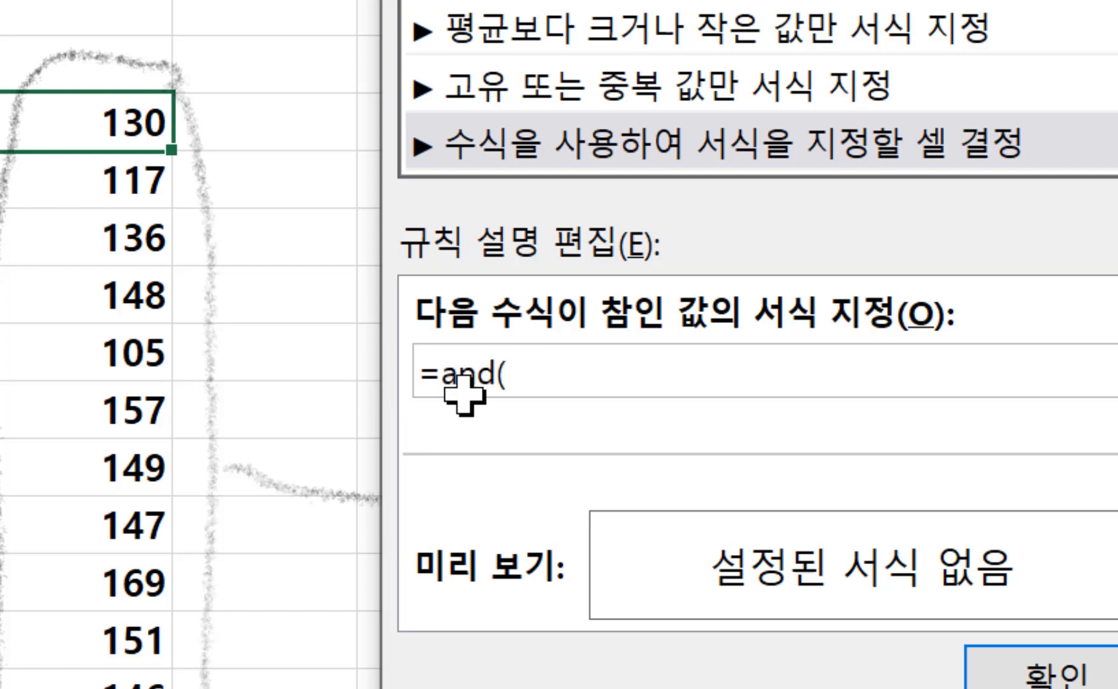
click(87, 124)
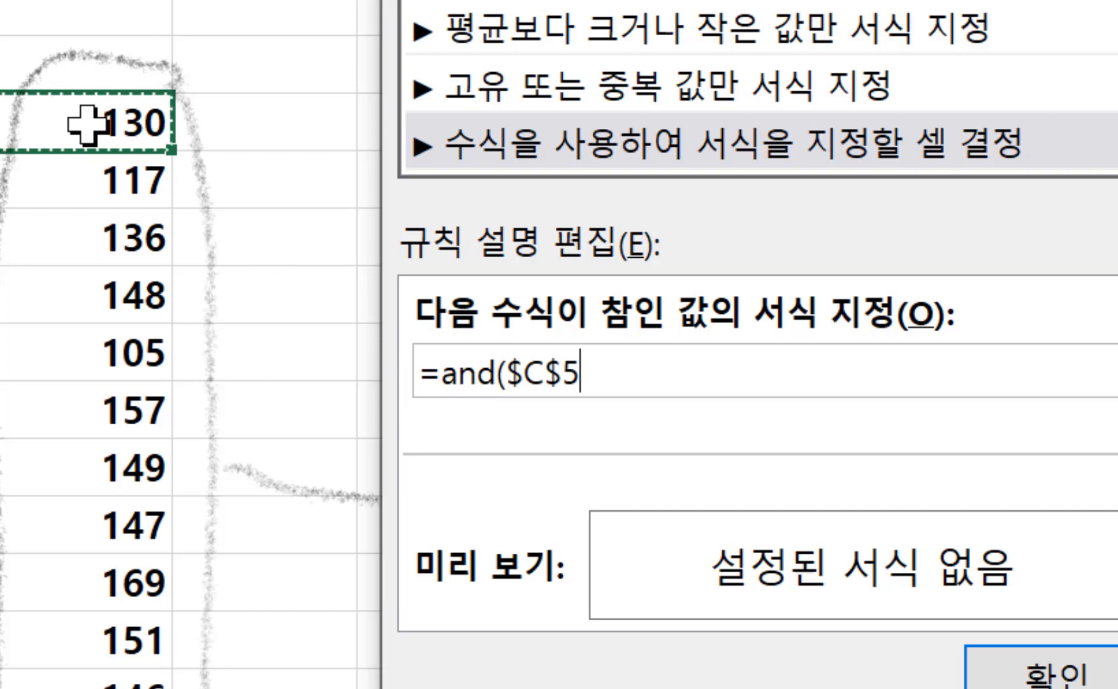
text(>)
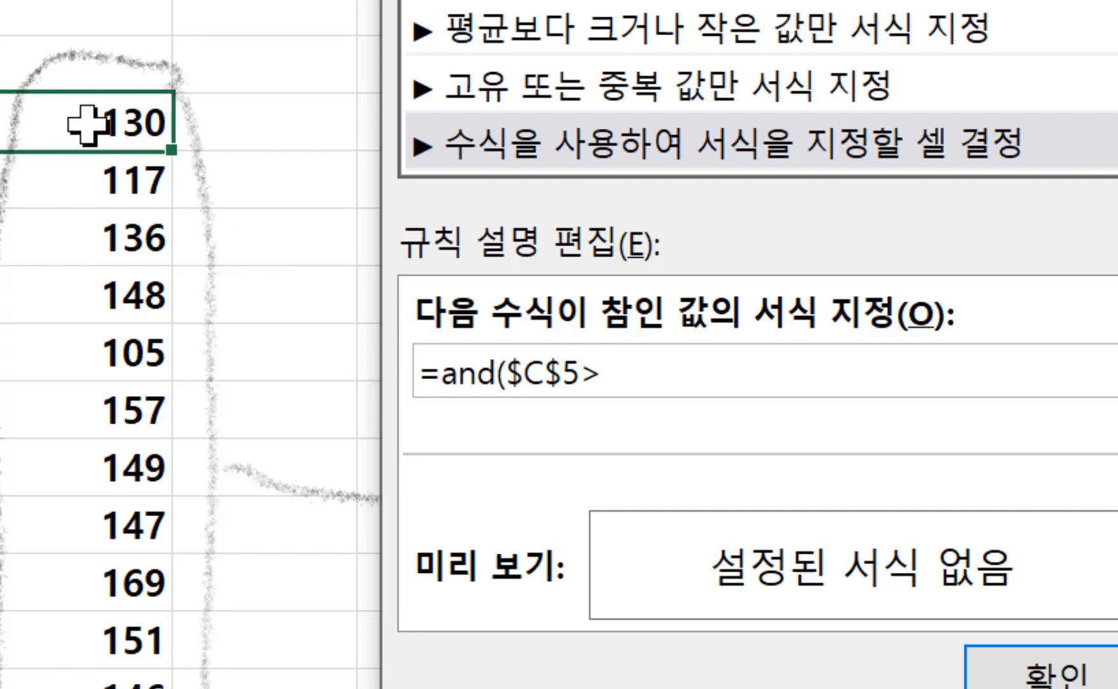
text(=120)
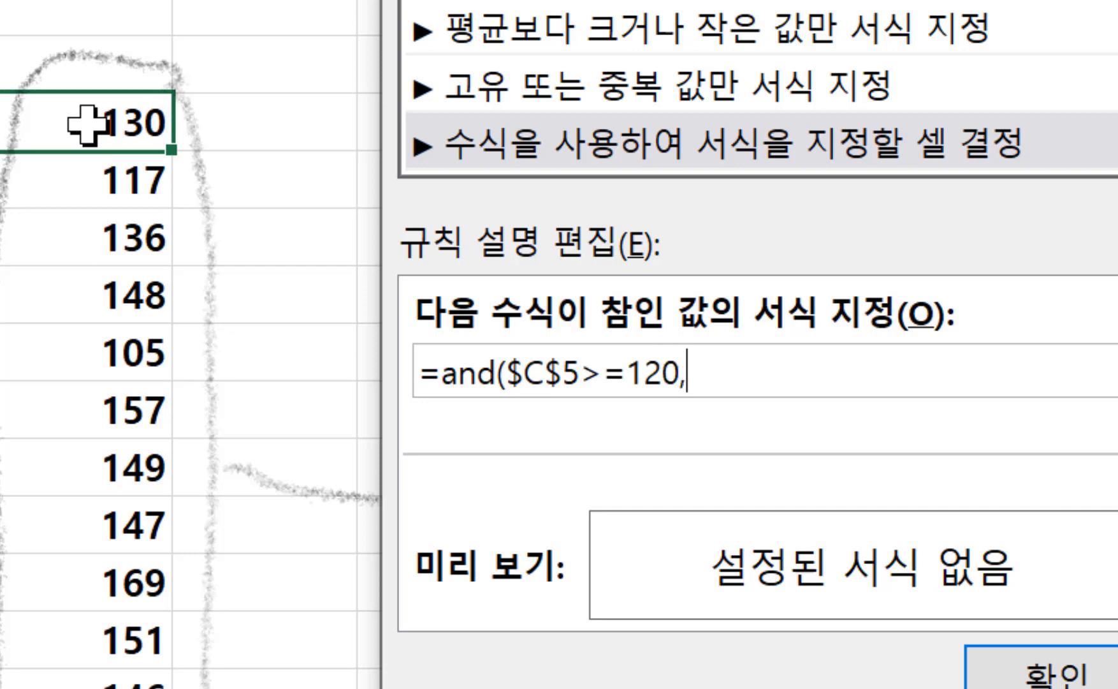
text(,)
click(59, 124)
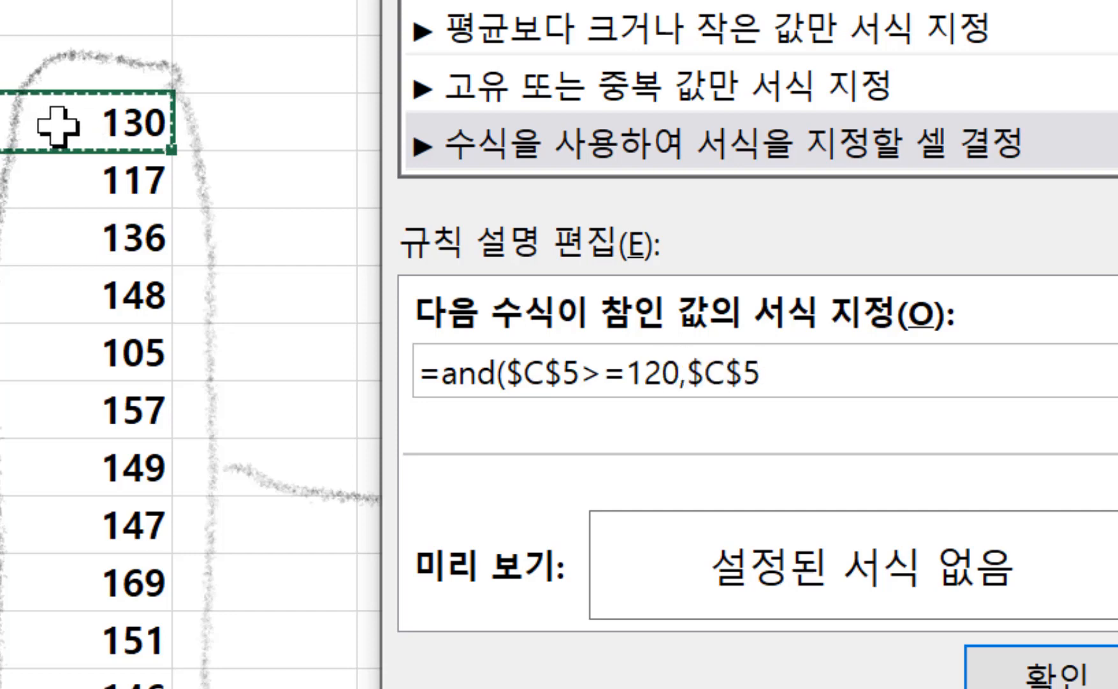
text(<)
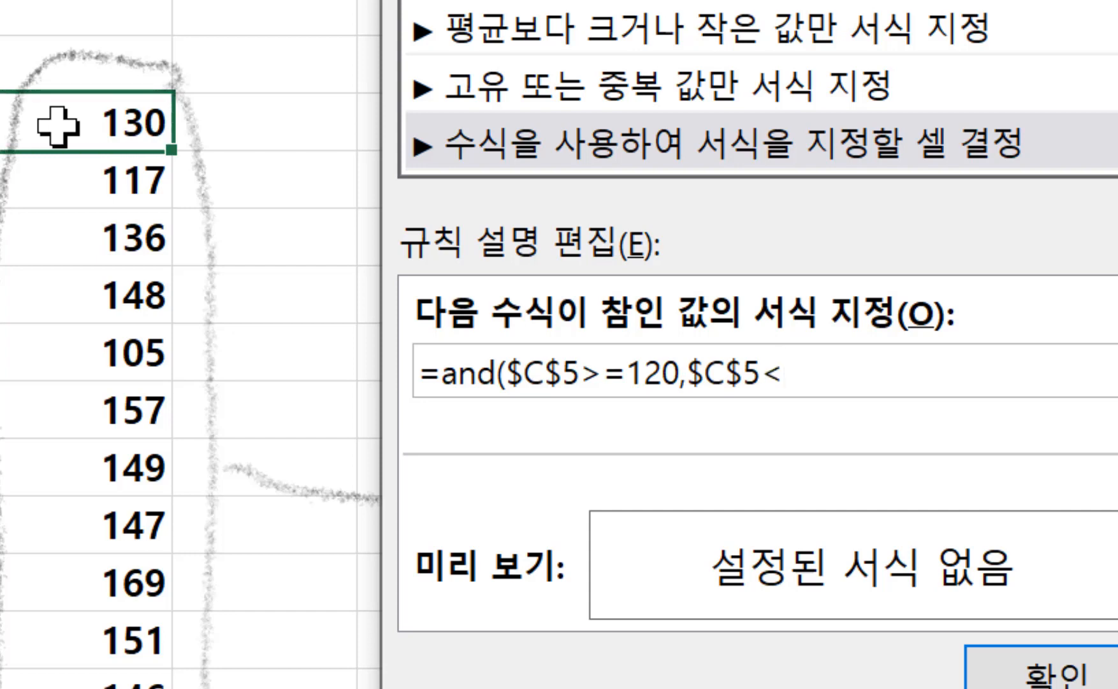
text(=150)
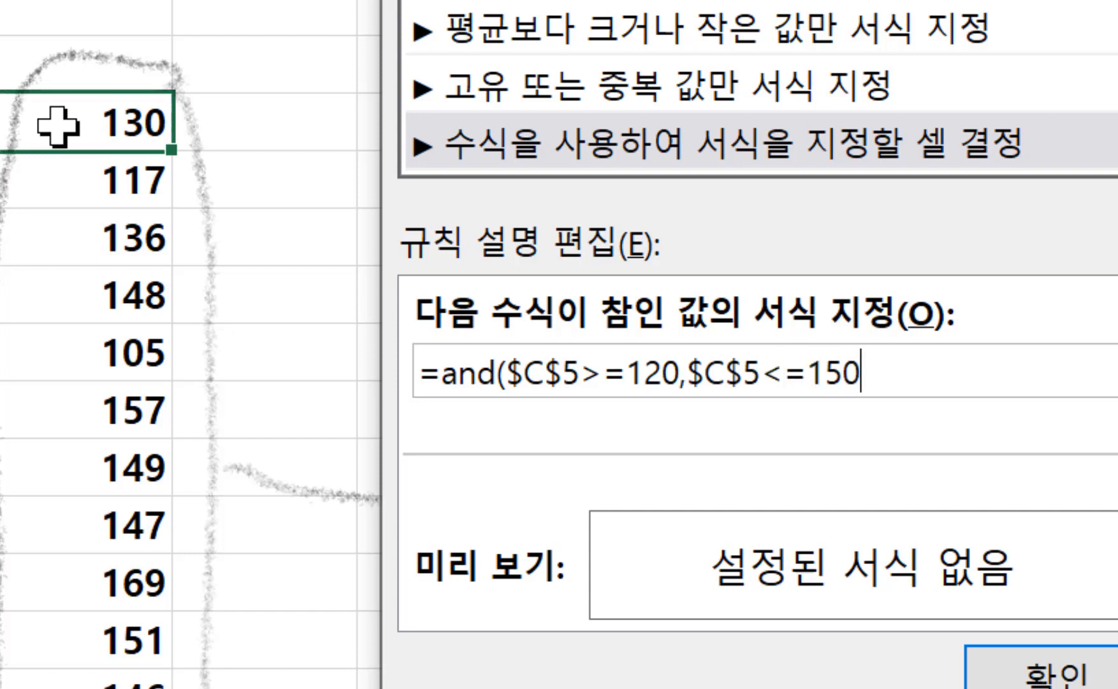
text())
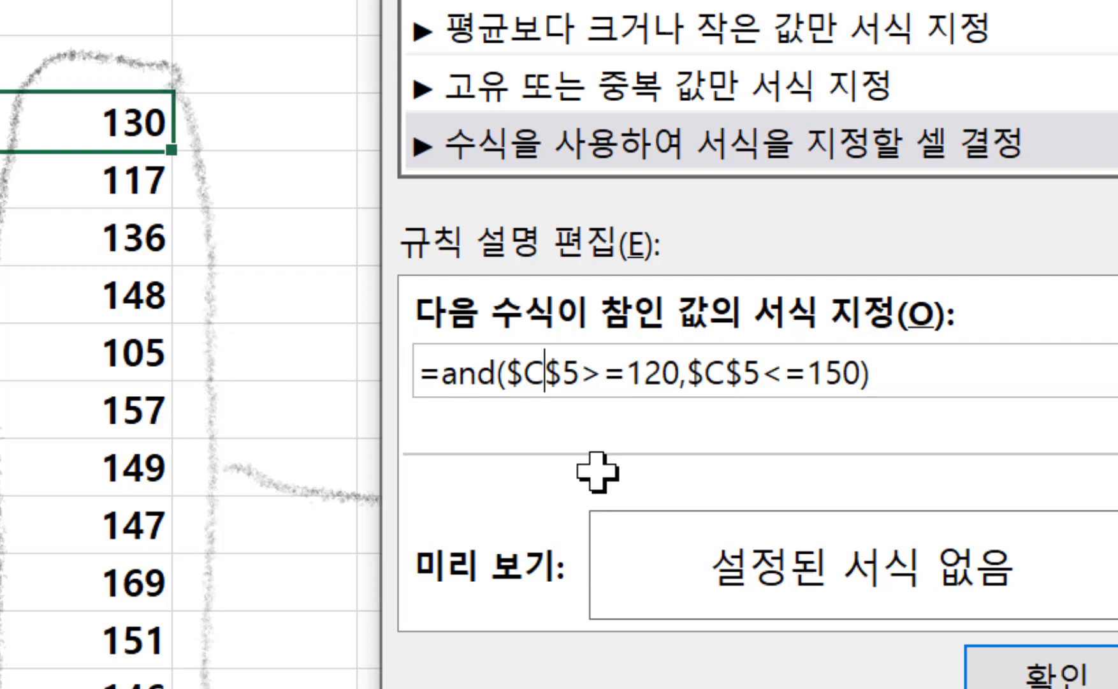
- Change both references in the rule formula to $C5, so the column is fixed and the row is relative
key(F4)
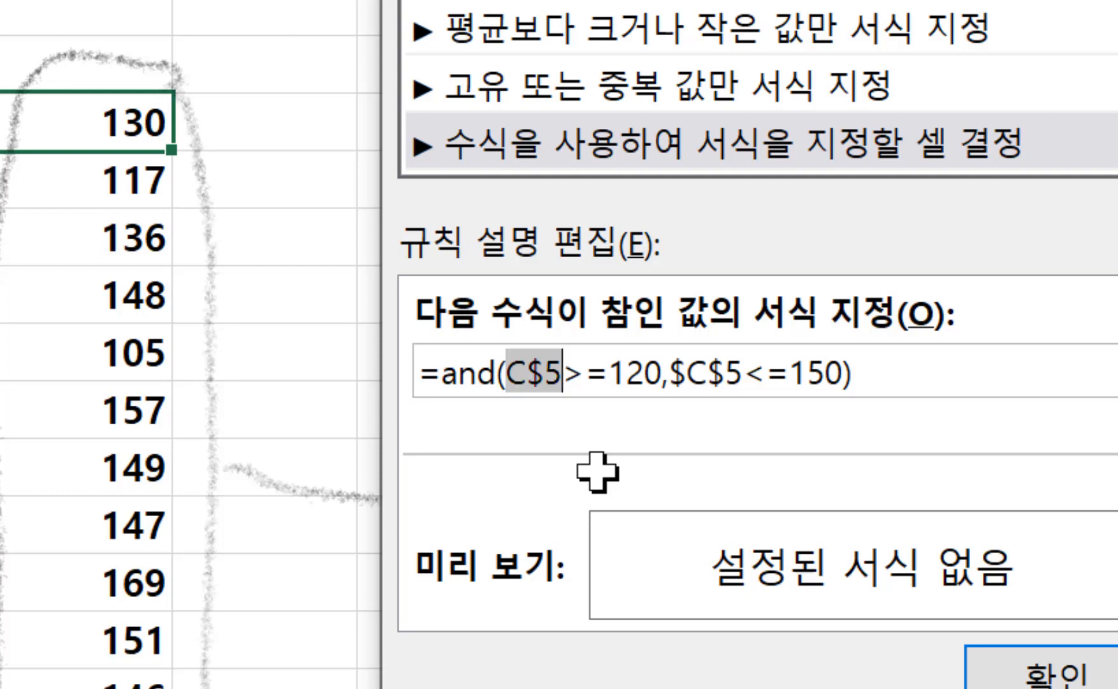
key(F4)
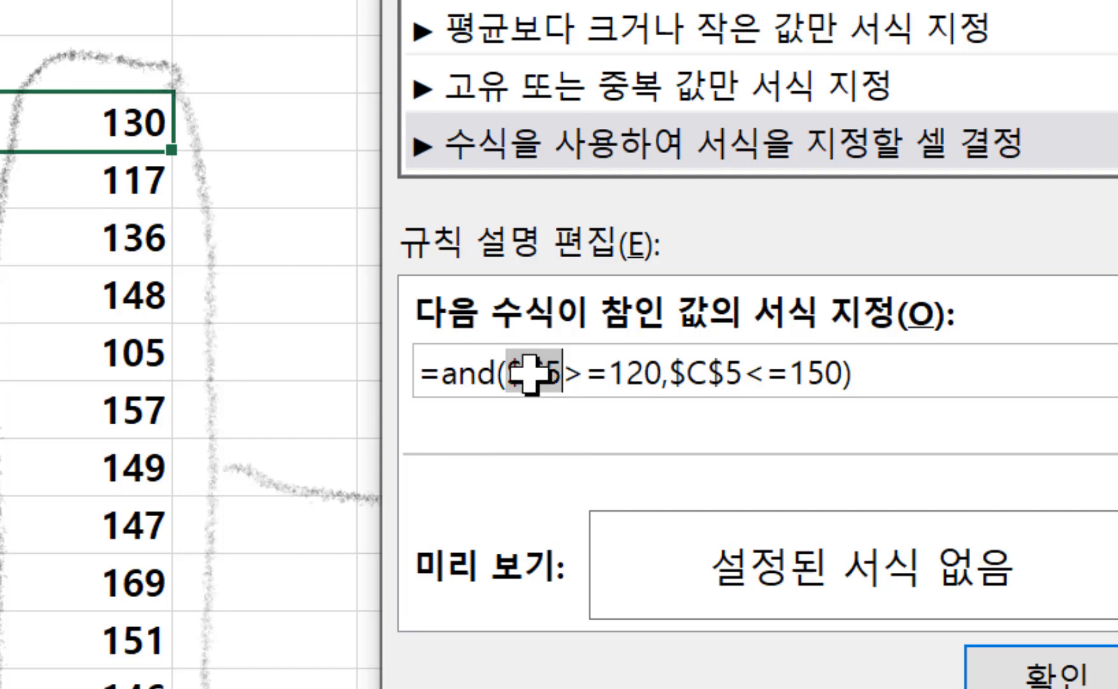
click(715, 370)
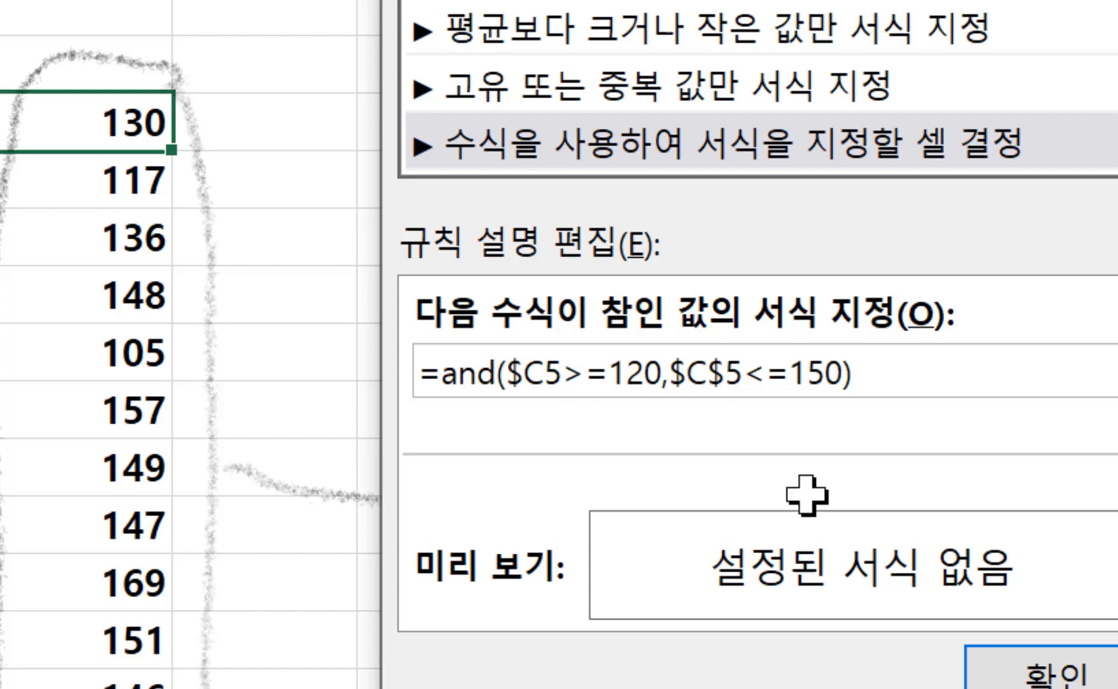
key(F4)
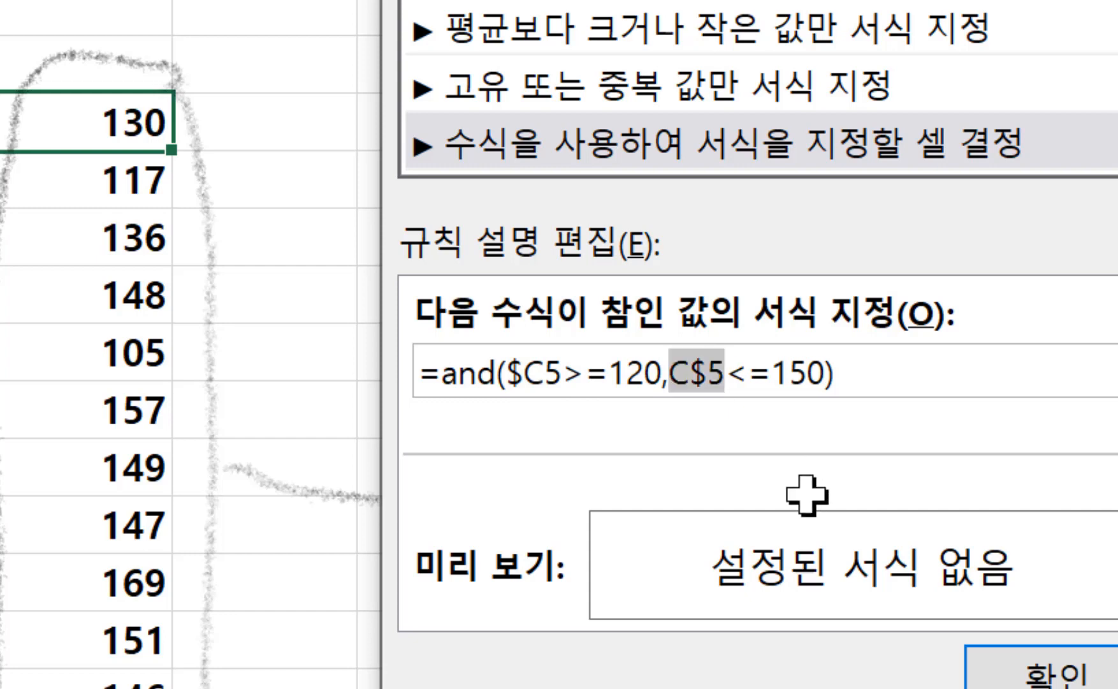
key(F4)
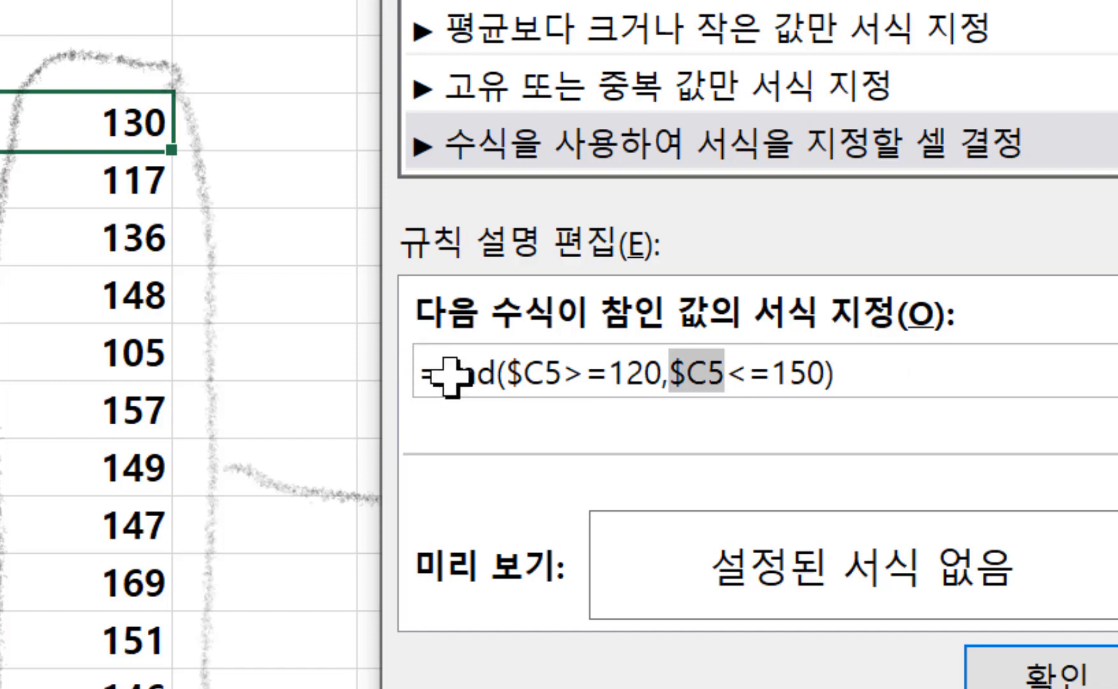
drag(443, 372, 848, 373)
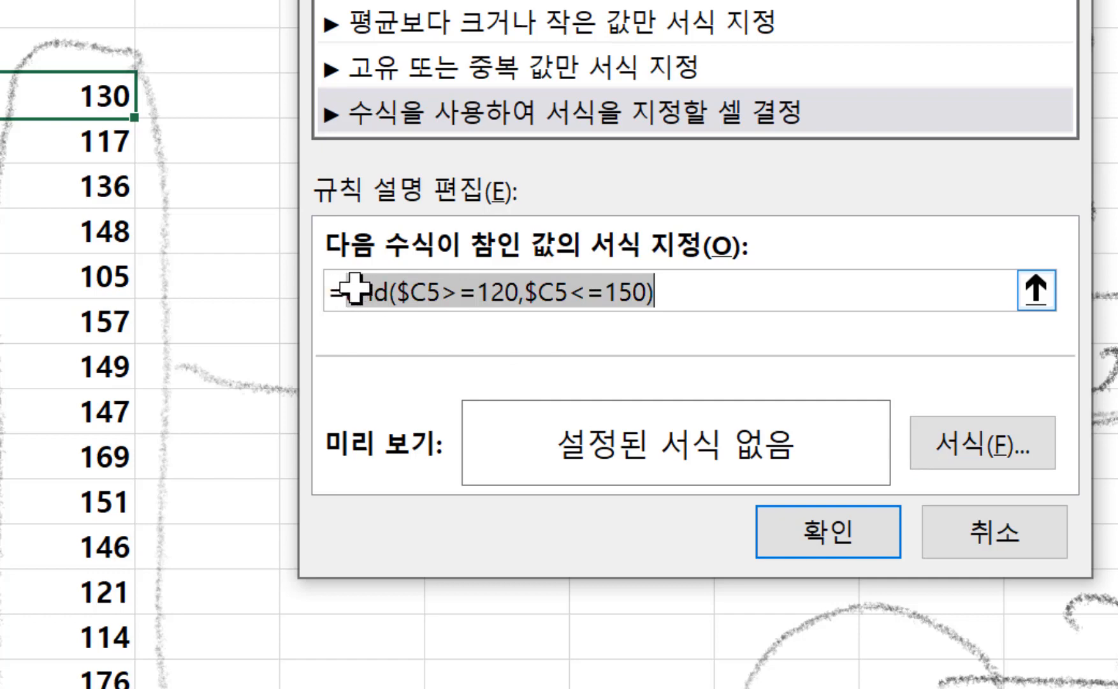
- Set the rule's format to a red background fill with white font colour
click(971, 444)
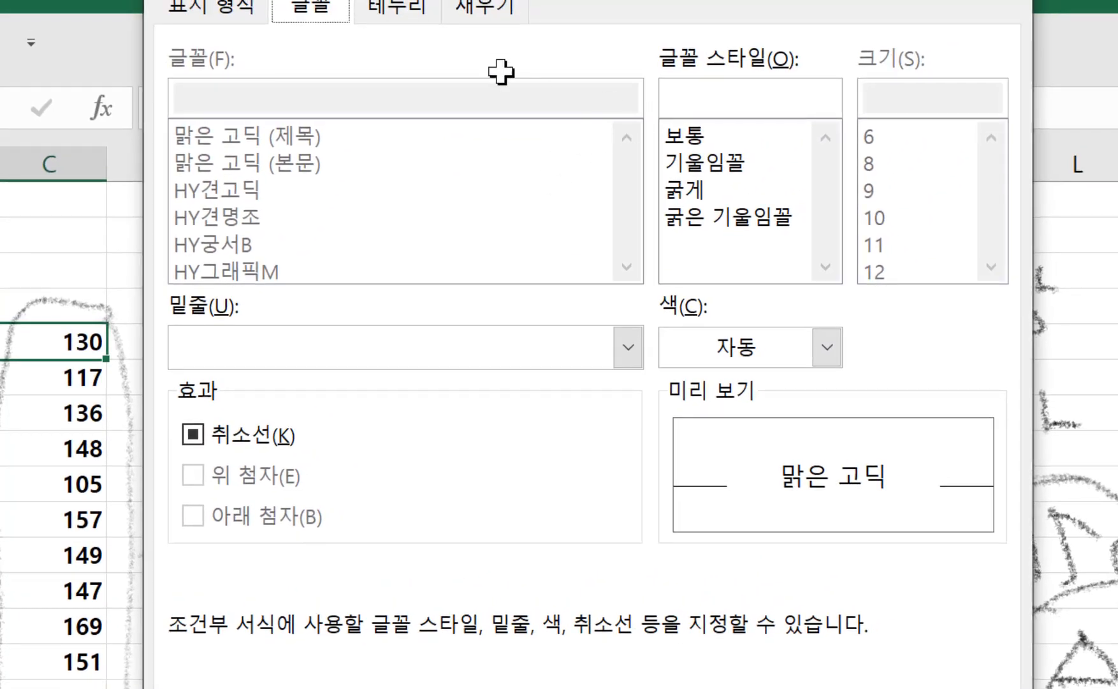
click(472, 16)
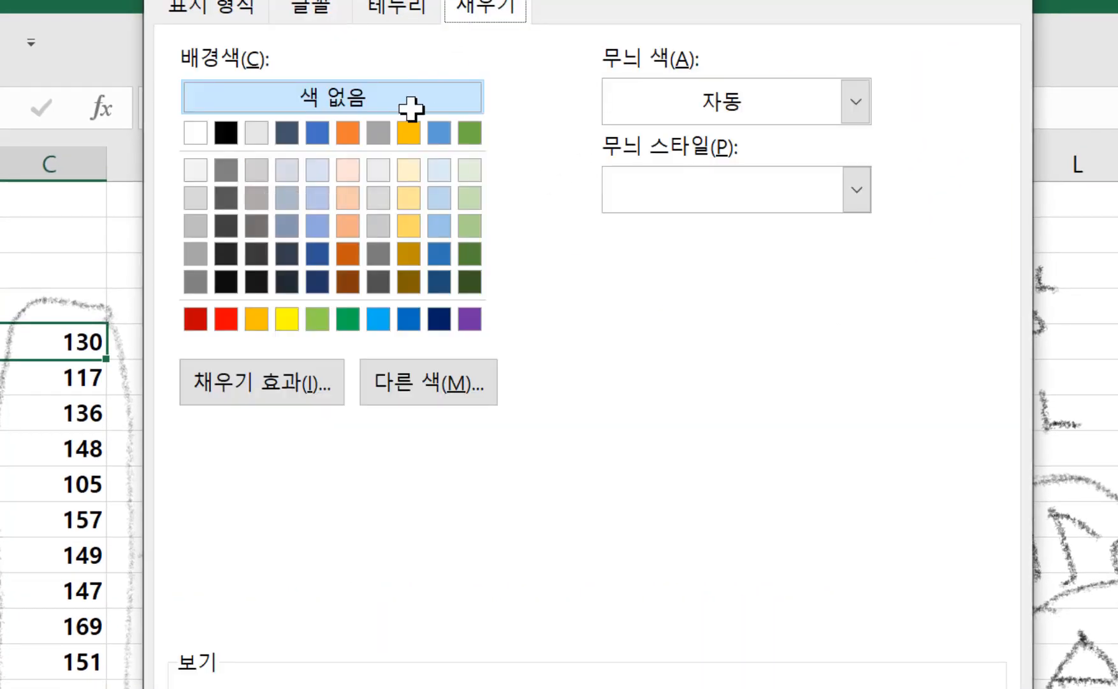
click(223, 310)
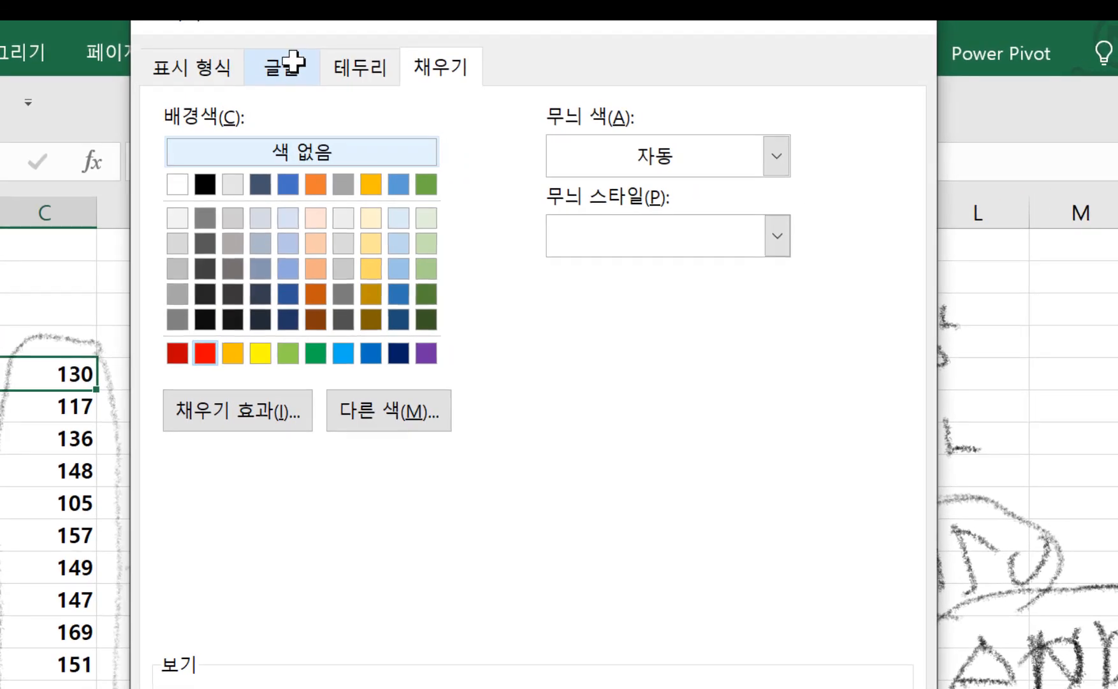
click(292, 63)
click(750, 374)
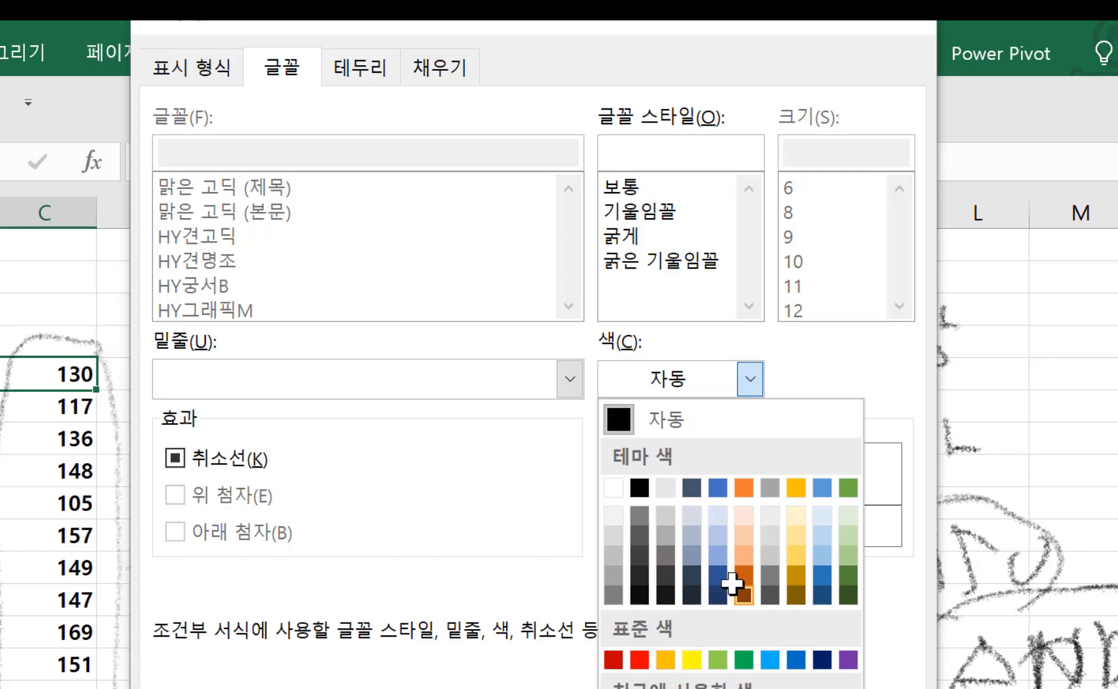
click(605, 489)
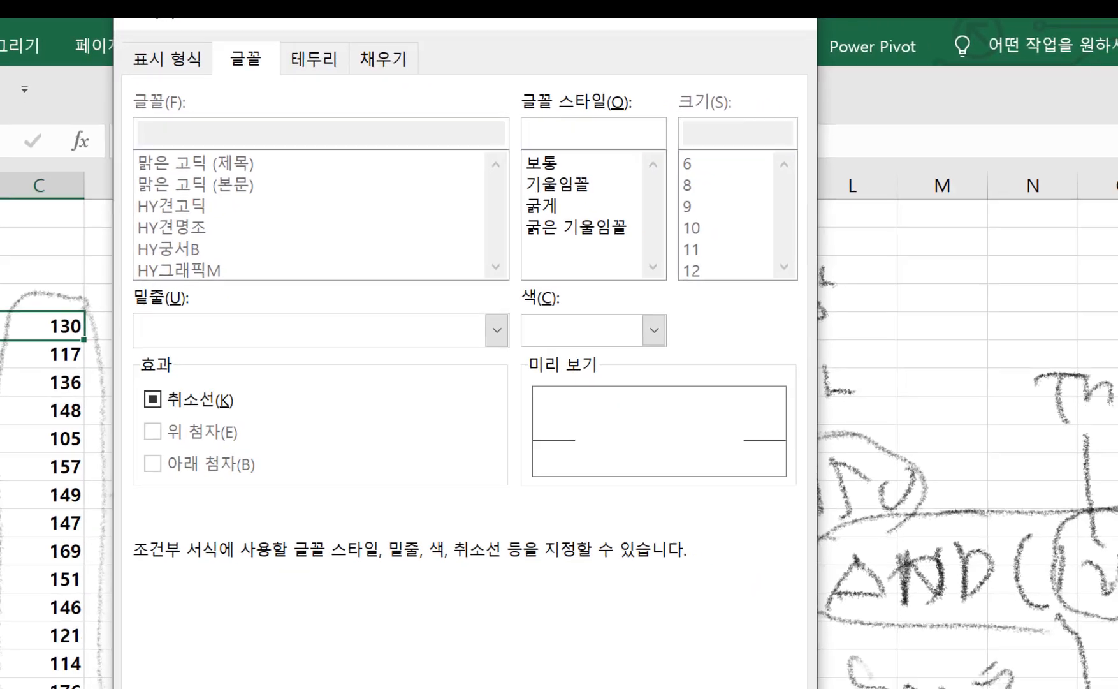
click(755, 688)
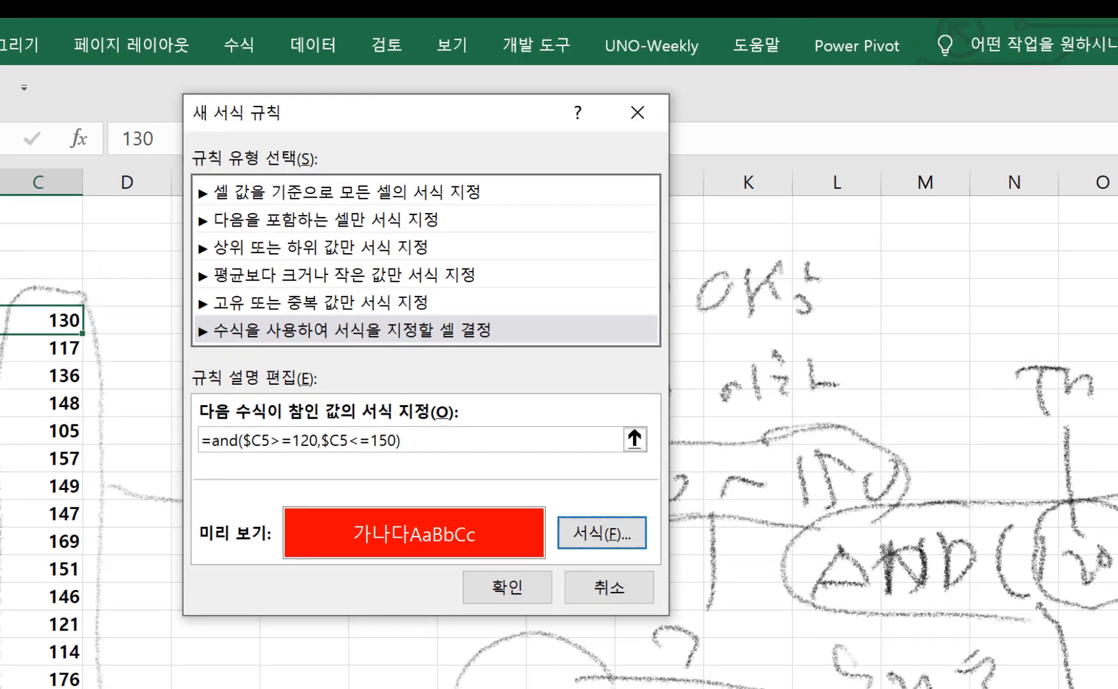
- Confirm the new conditional formatting rule for C5 and copy the cell
click(506, 586)
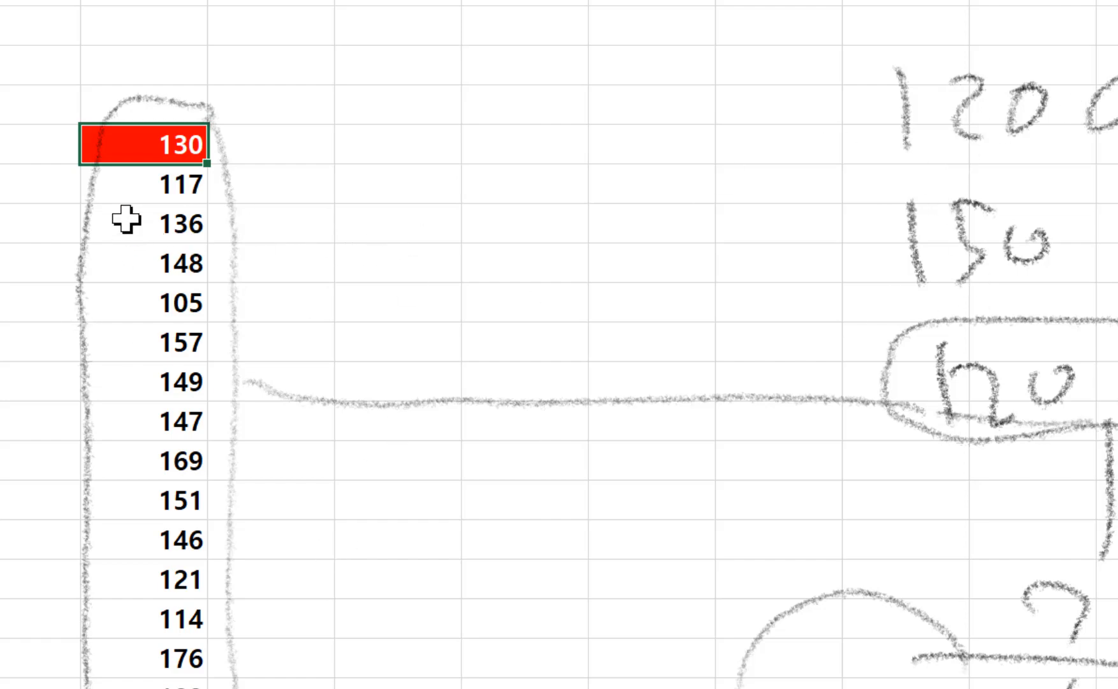
right_click(153, 150)
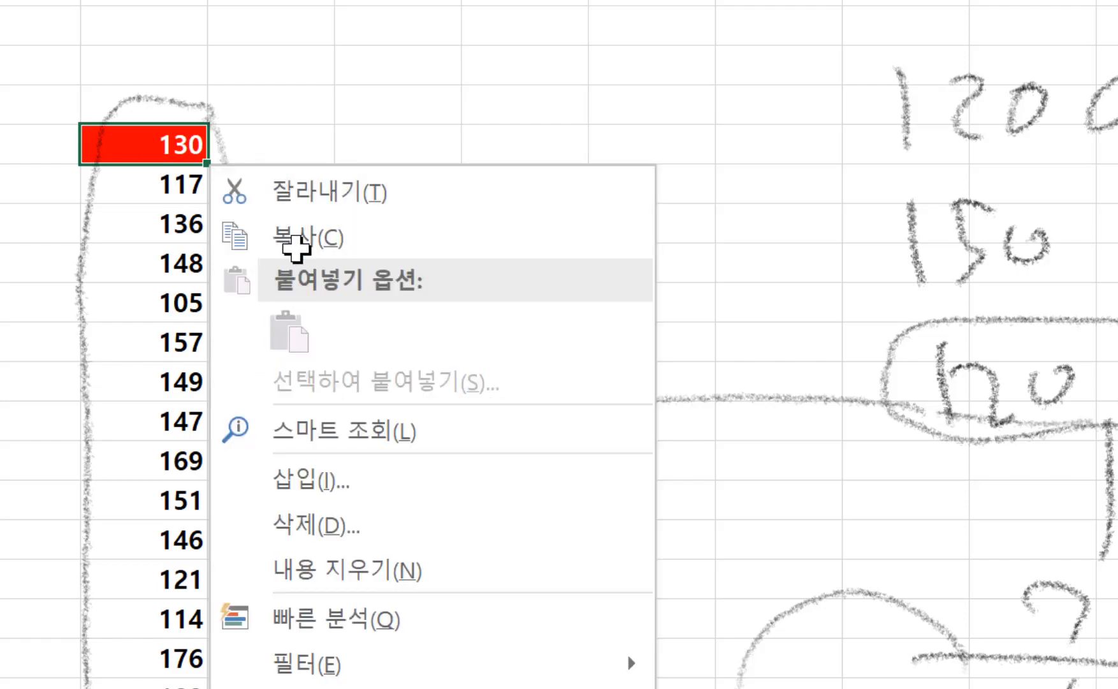
click(300, 231)
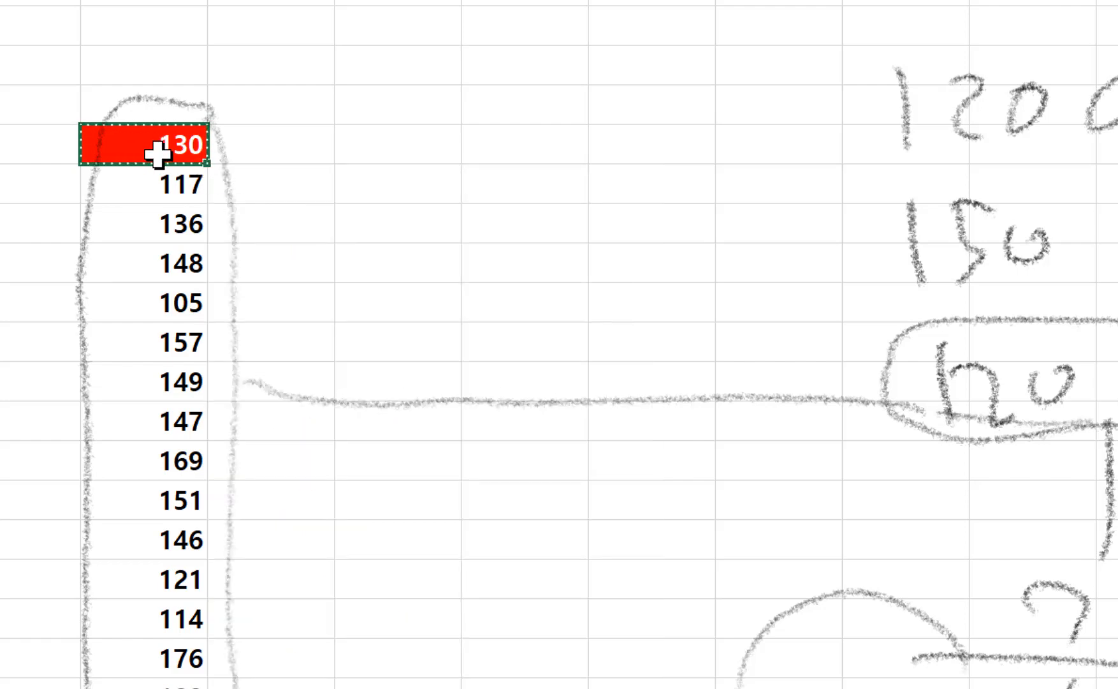
- Apply only the formats of the copied cell to the range C5:C24 with Paste Special
drag(157, 153, 125, 667)
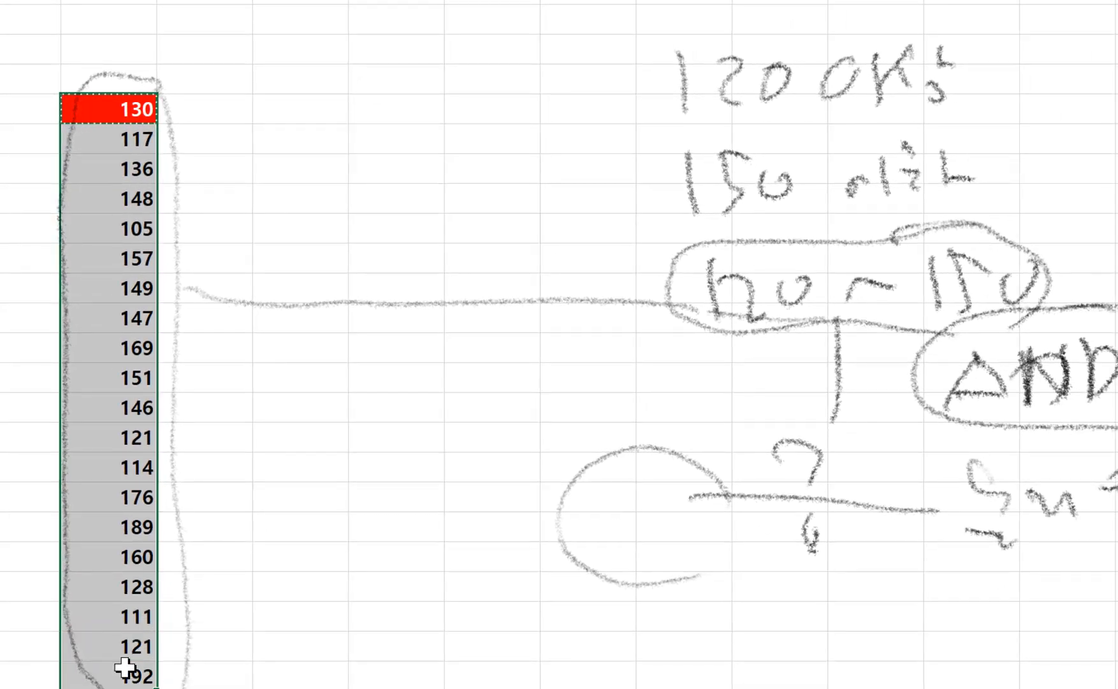
right_click(116, 164)
click(233, 288)
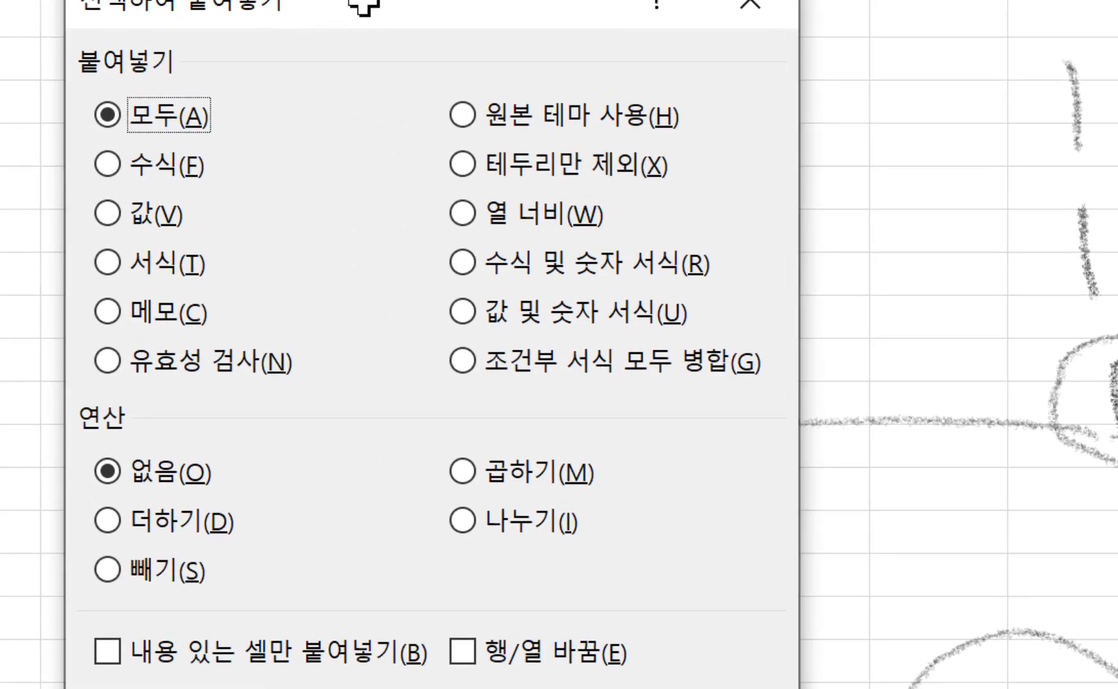
drag(254, 6, 554, 0)
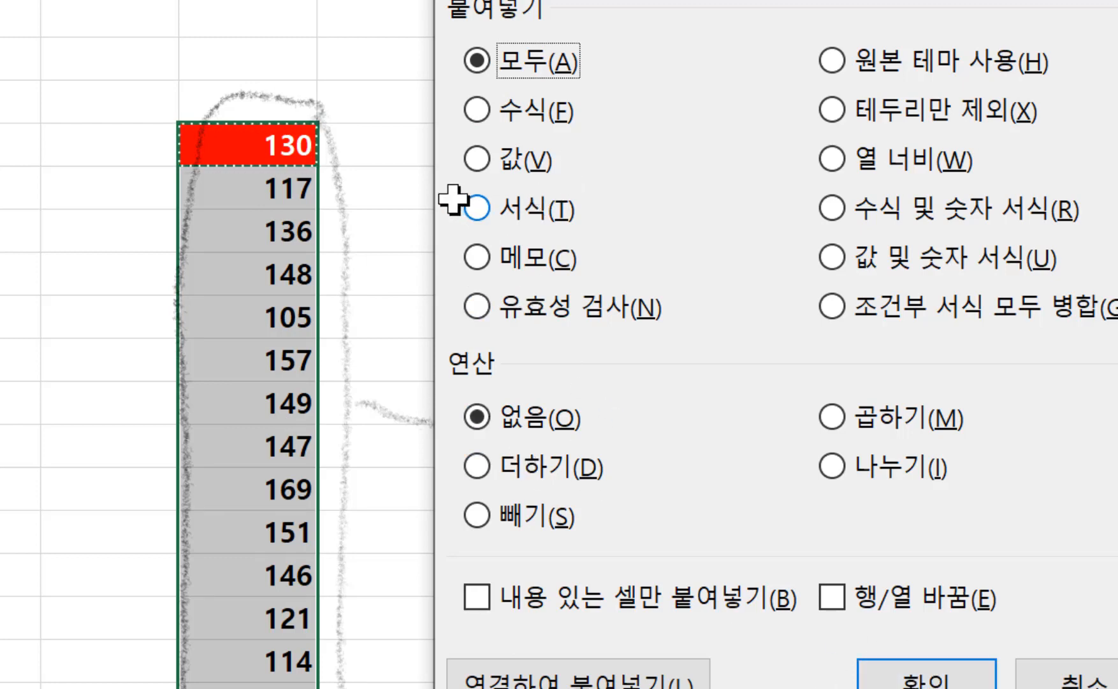
click(499, 204)
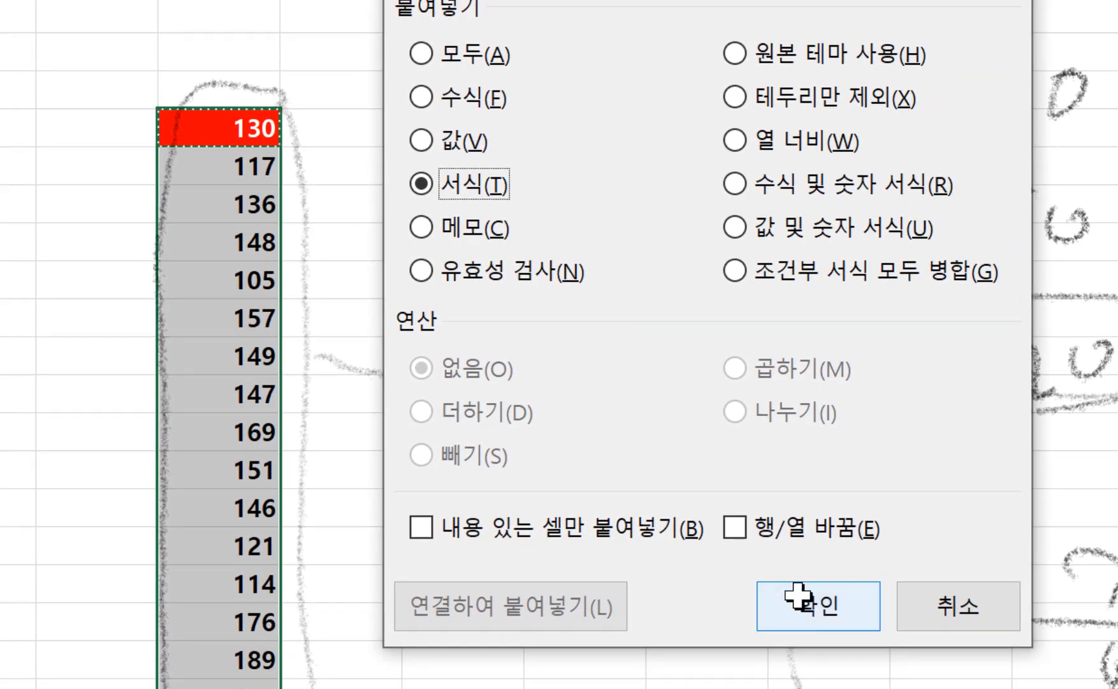
click(904, 676)
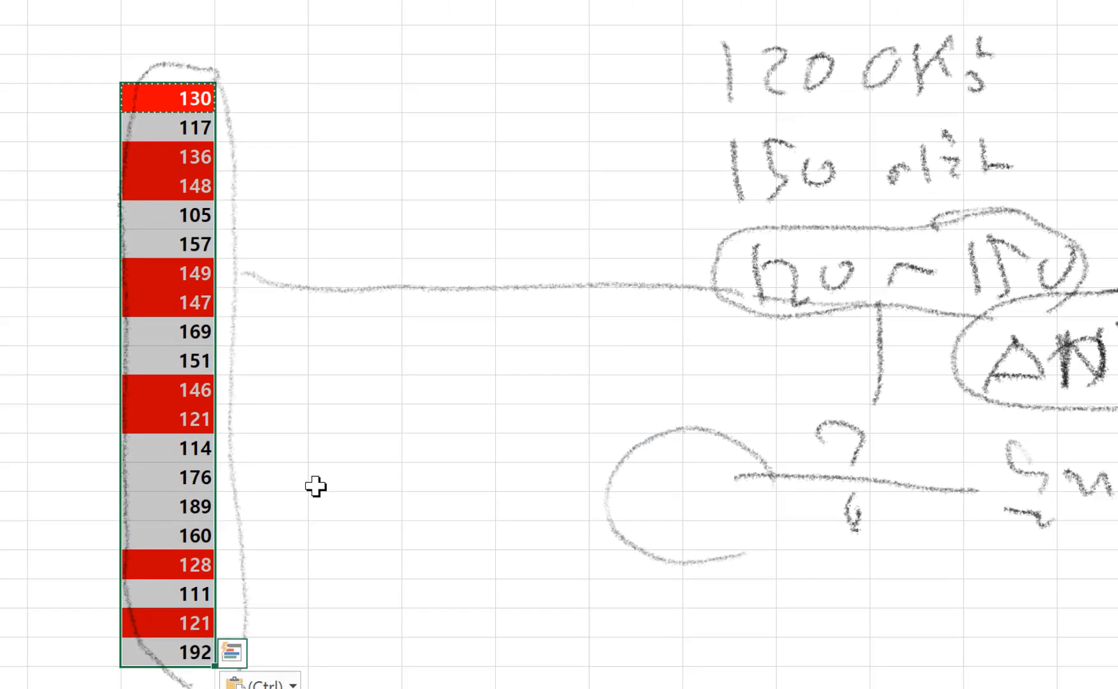
key(Escape)
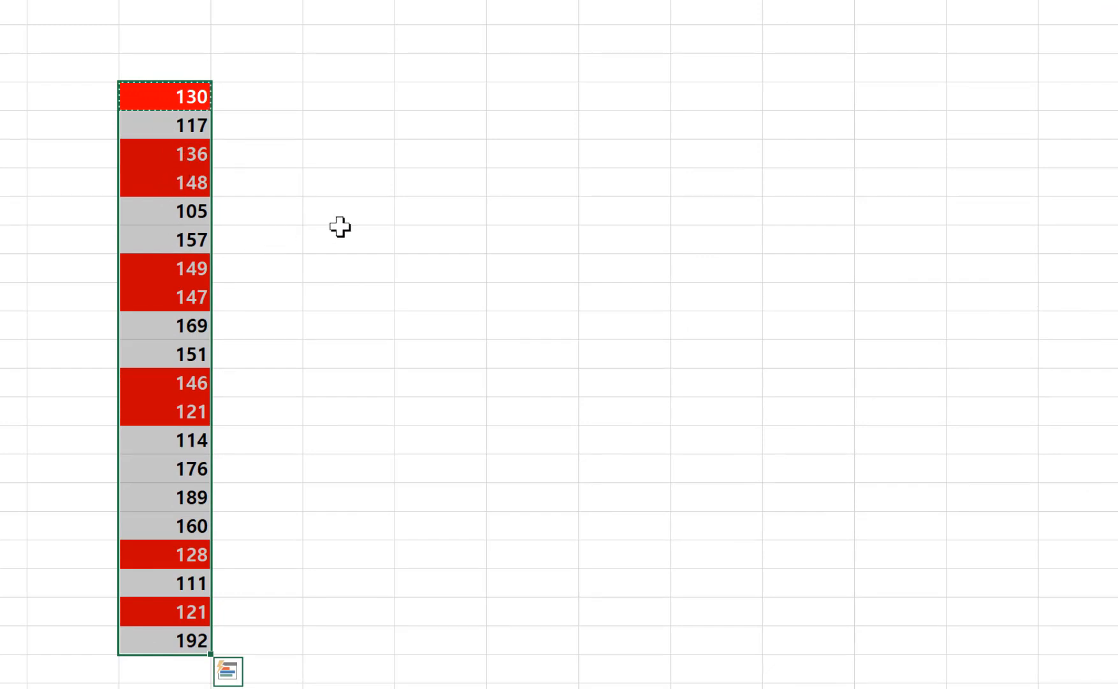
click(188, 394)
click(181, 241)
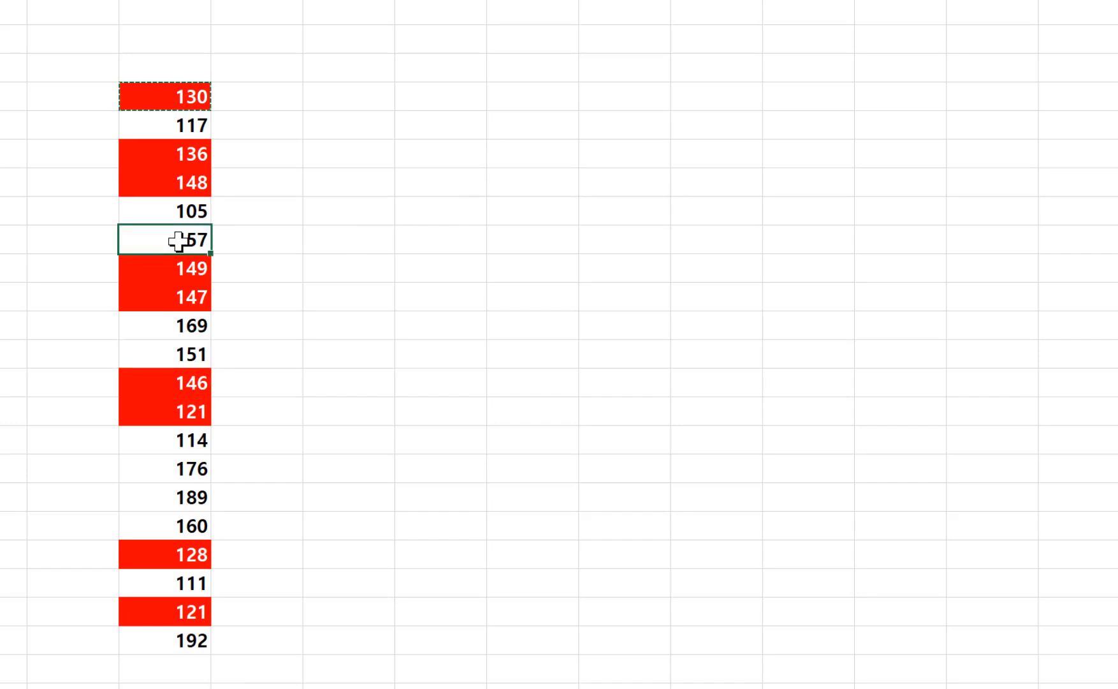
click(179, 328)
click(180, 467)
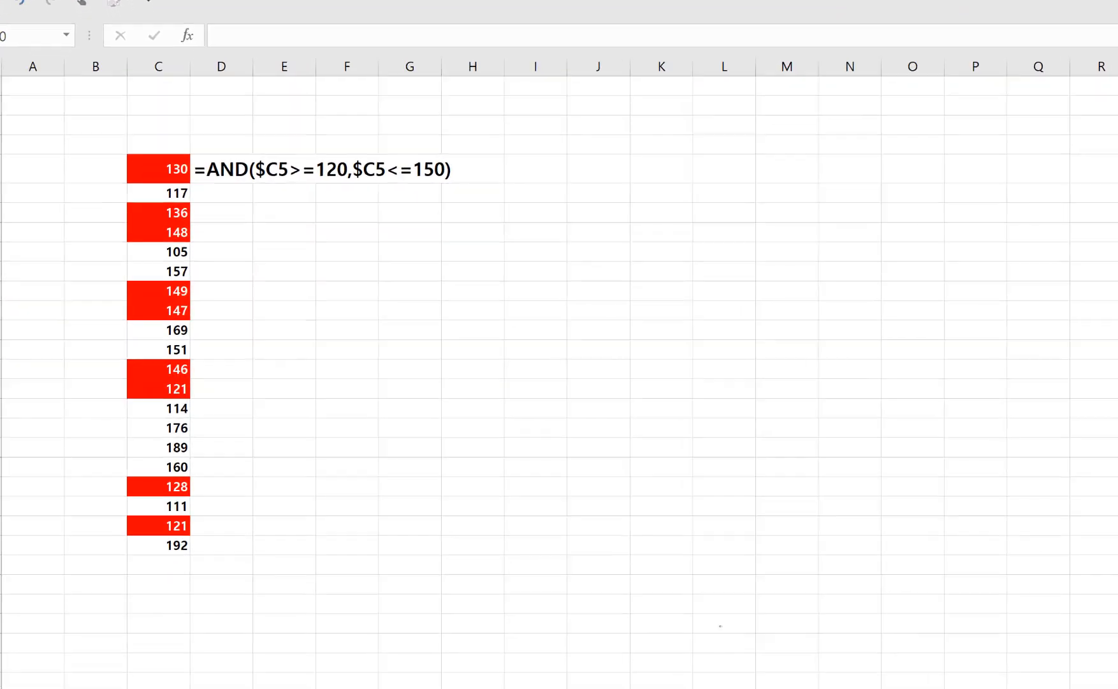
click(310, 251)
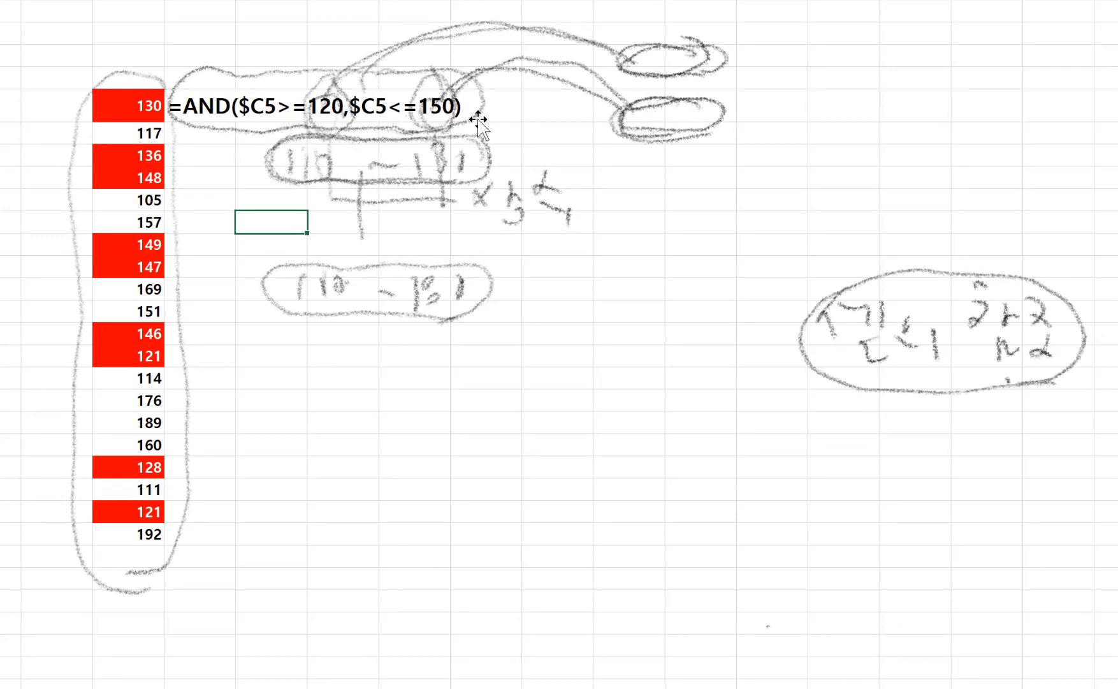
- Delete the ink marks around the formula text and enter the limits 120 in I3 and 150 in K3
click(578, 89)
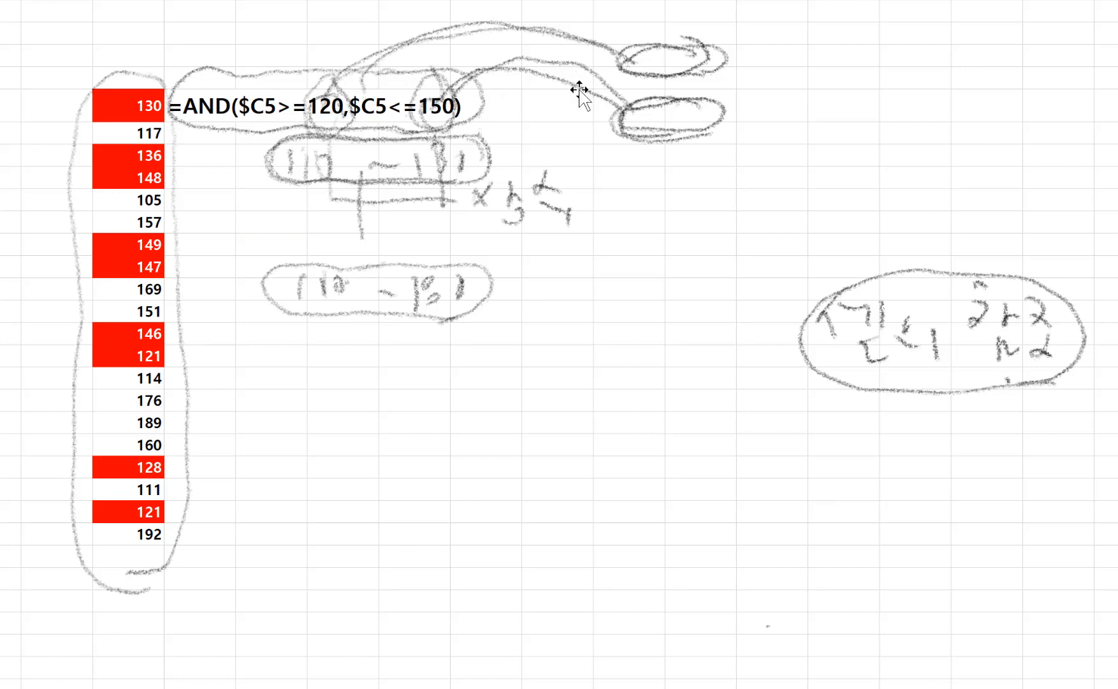
key(Delete)
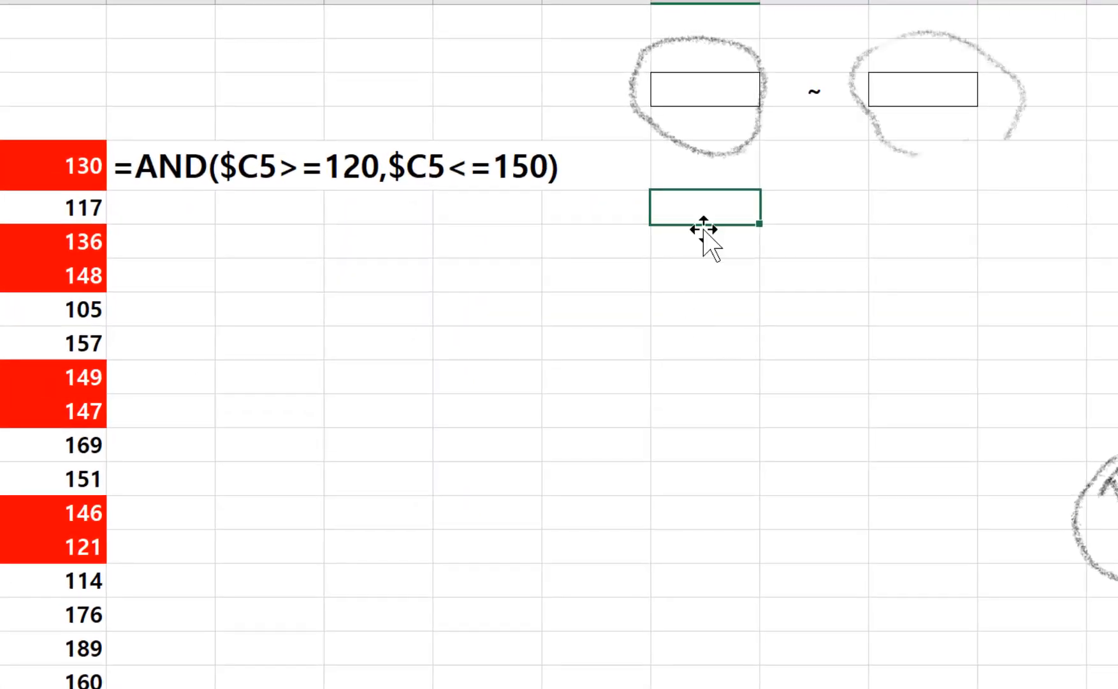
click(696, 97)
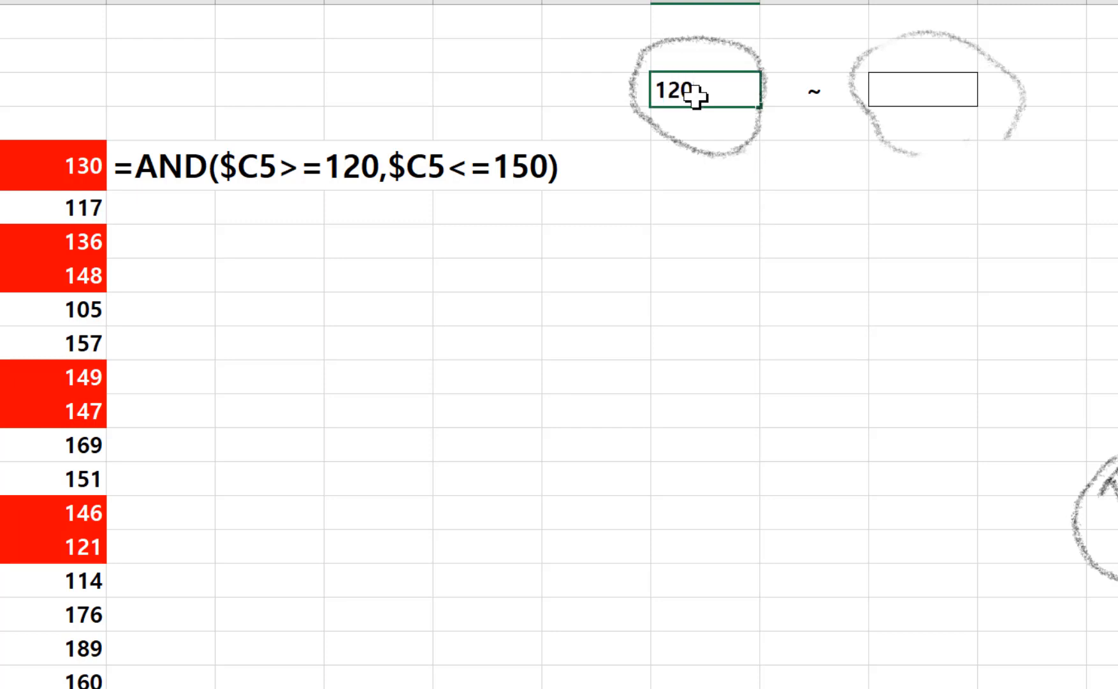
text(120)
key(Right)
key(Right)
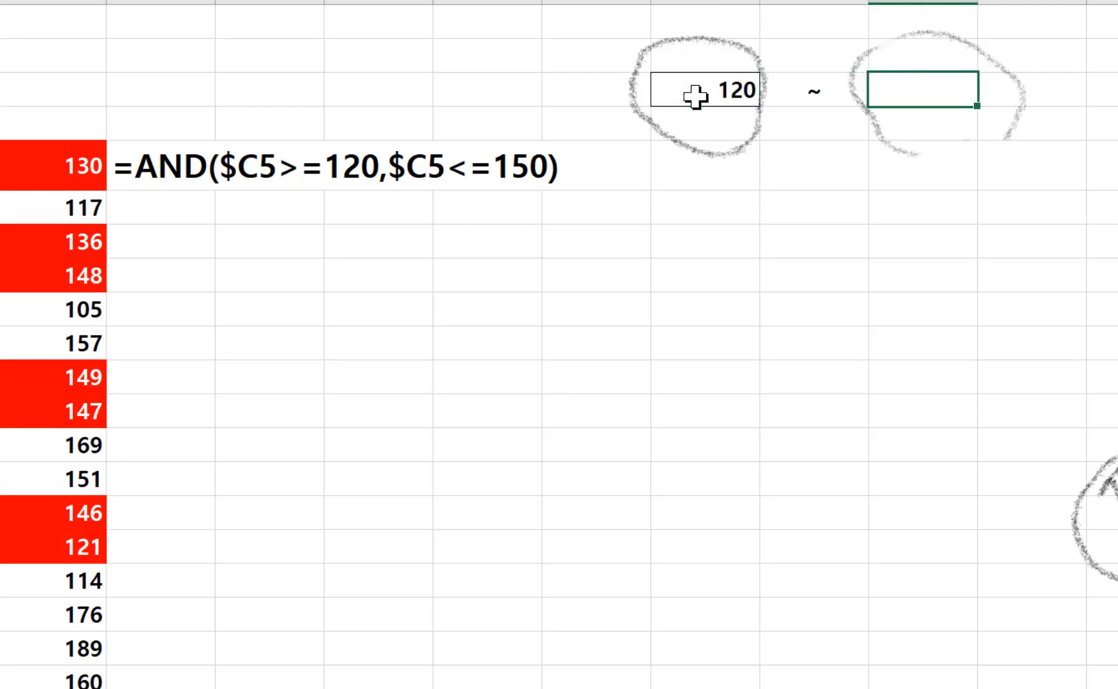
key(Return)
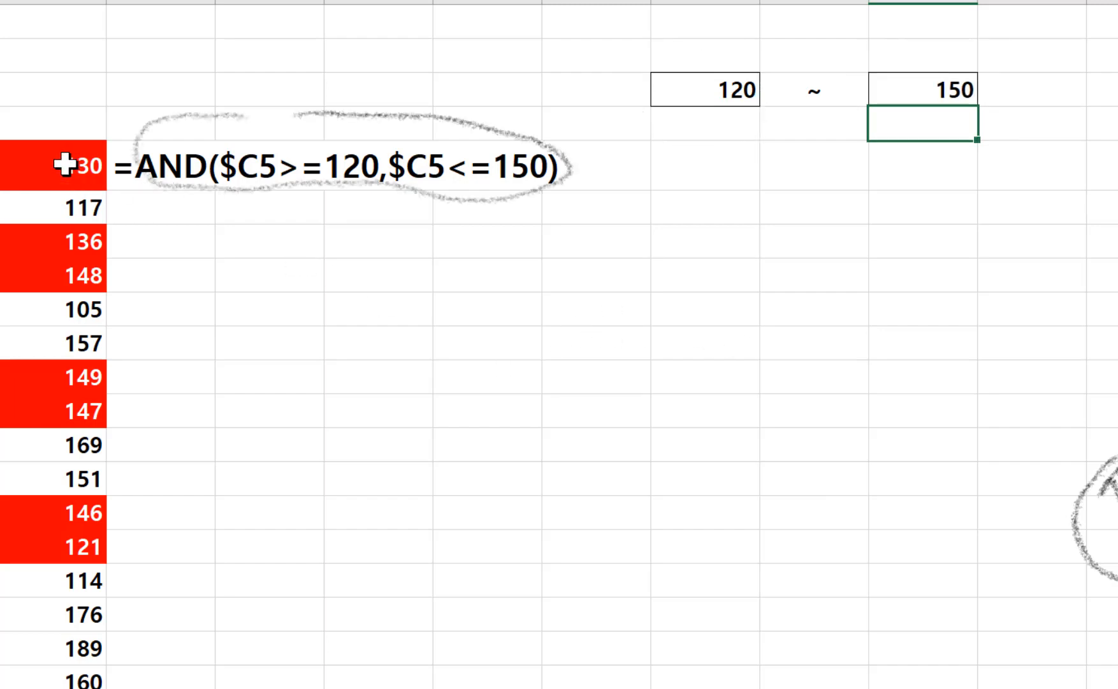
- Open the conditional formatting rule of C5:C24 for editing, keeping the limit cells uncovered by the dialog
drag(72, 177, 57, 601)
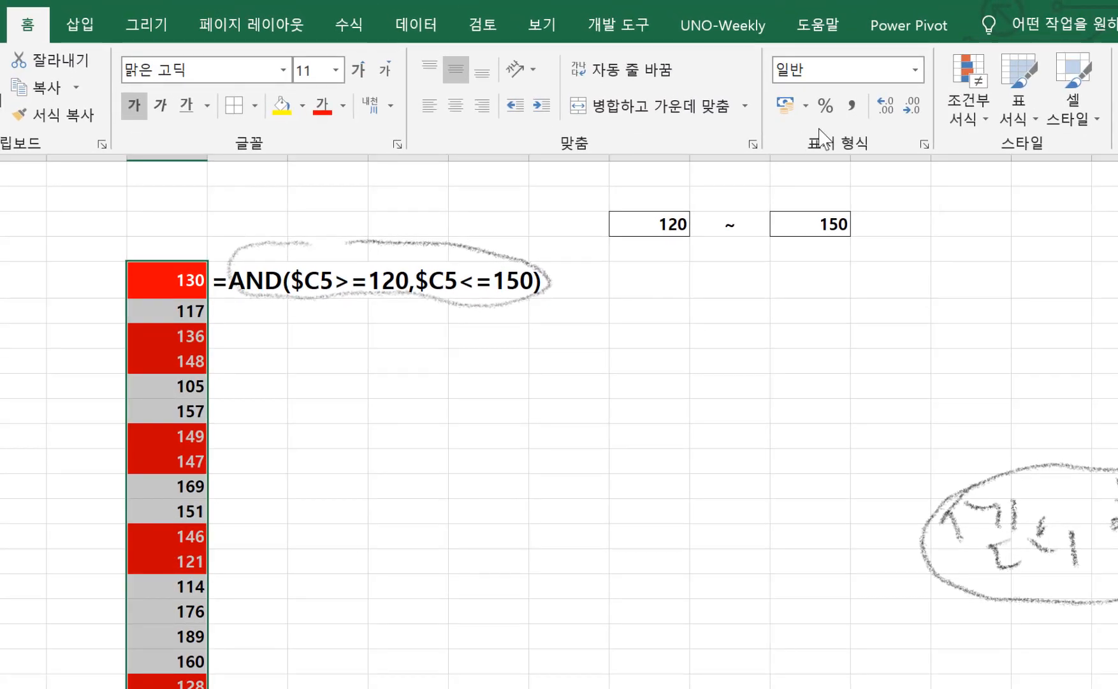
click(961, 95)
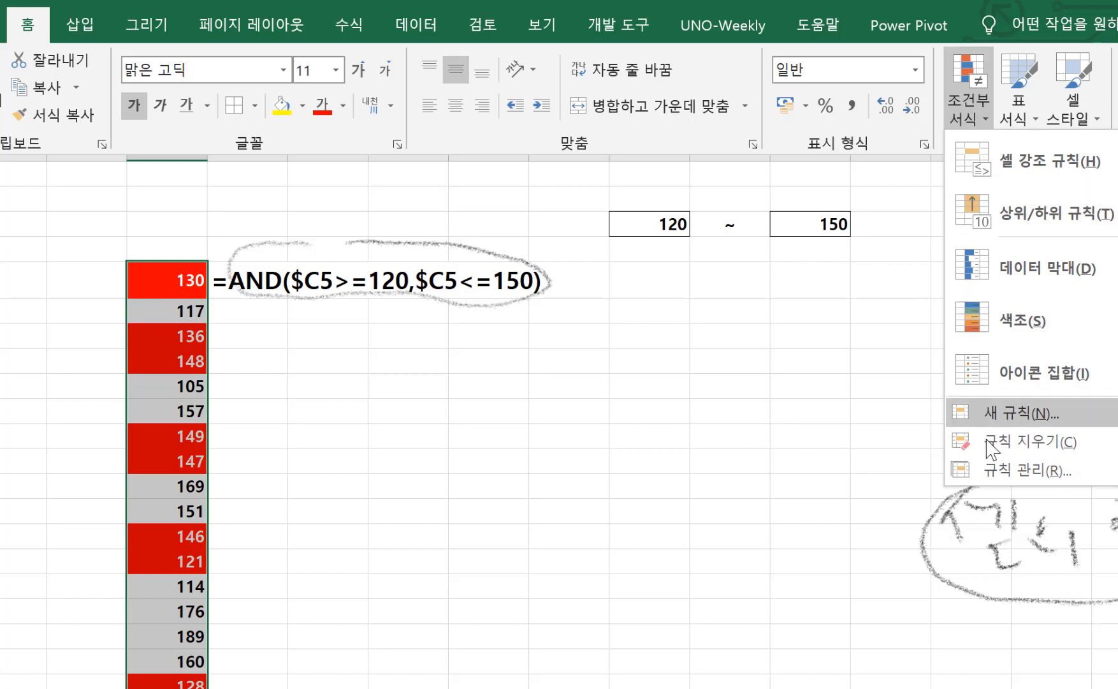
click(992, 472)
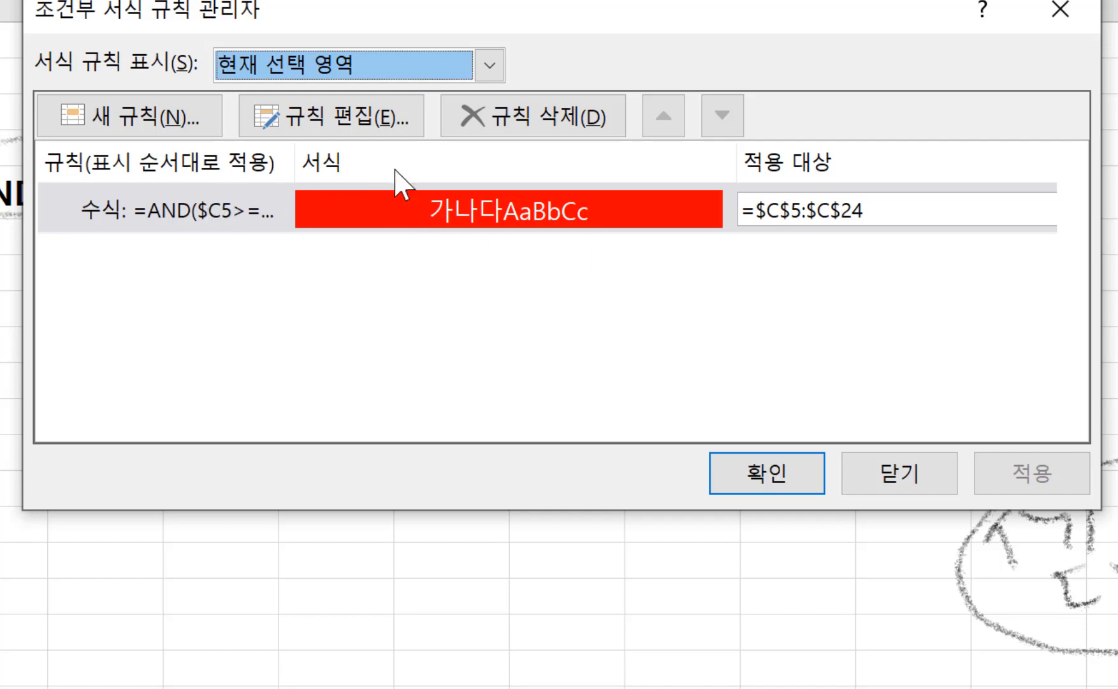
click(355, 118)
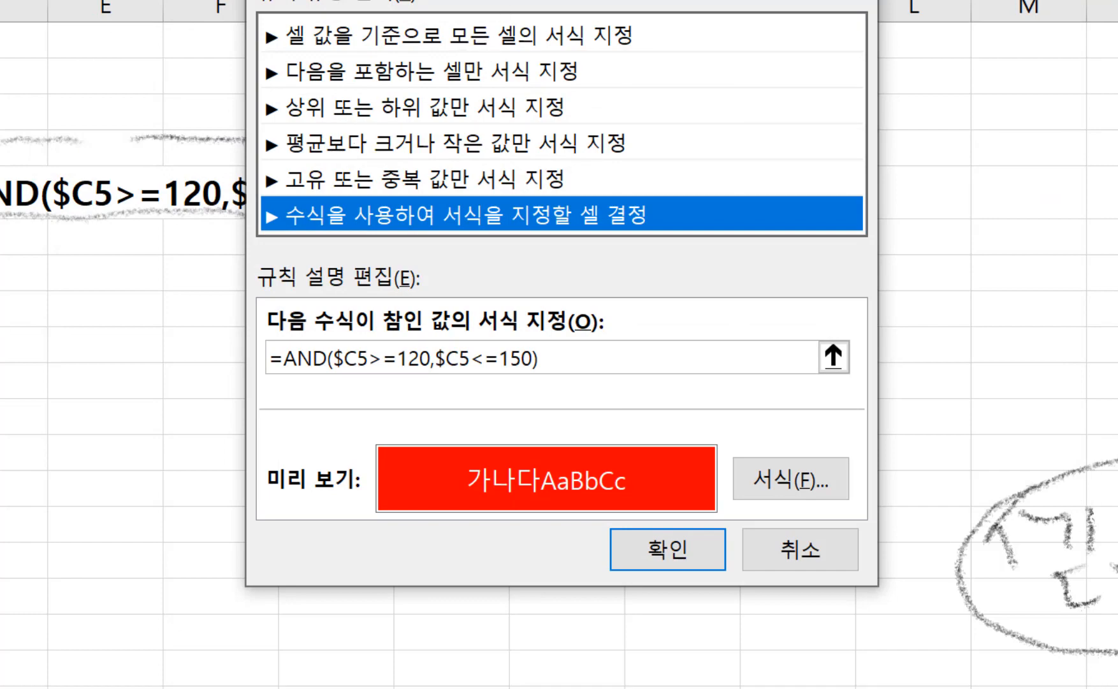
drag(523, 0, 300, 178)
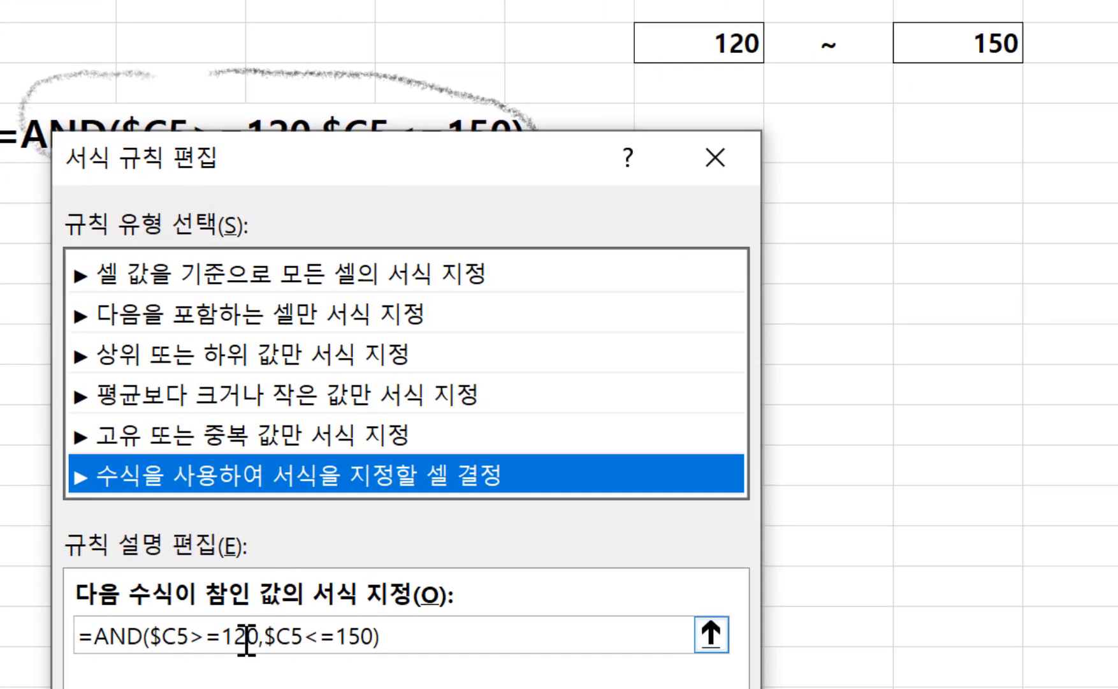
- Replace 120 with $I$3 and 150 with $K$3 in the rule formula and apply the edited rule
double_click(220, 595)
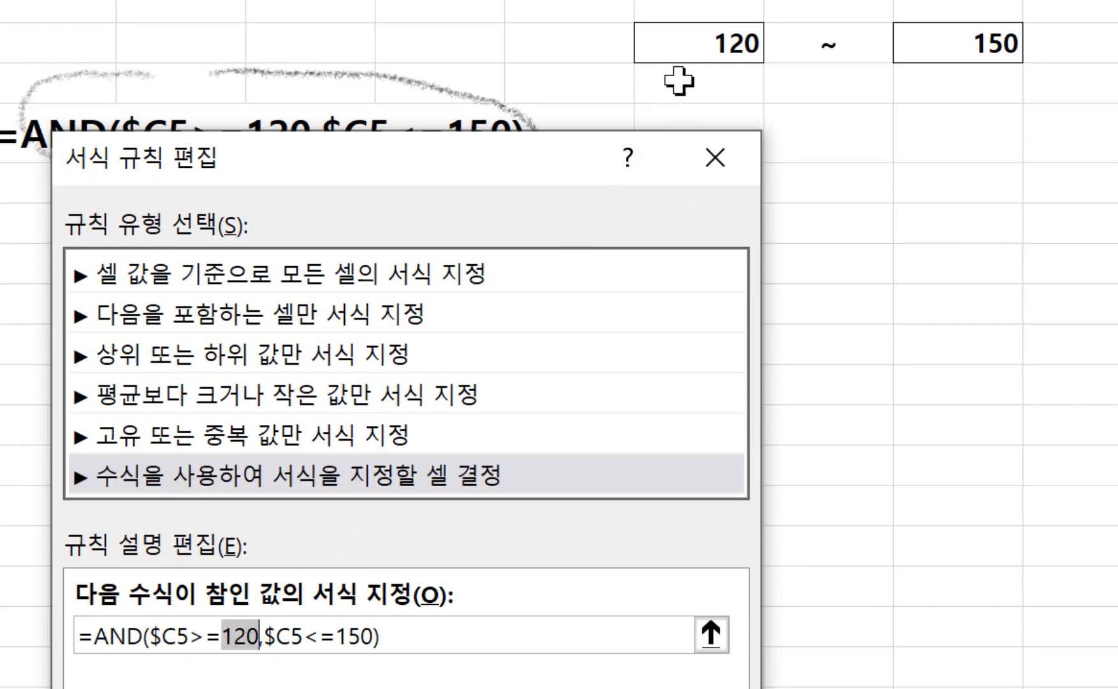
click(709, 40)
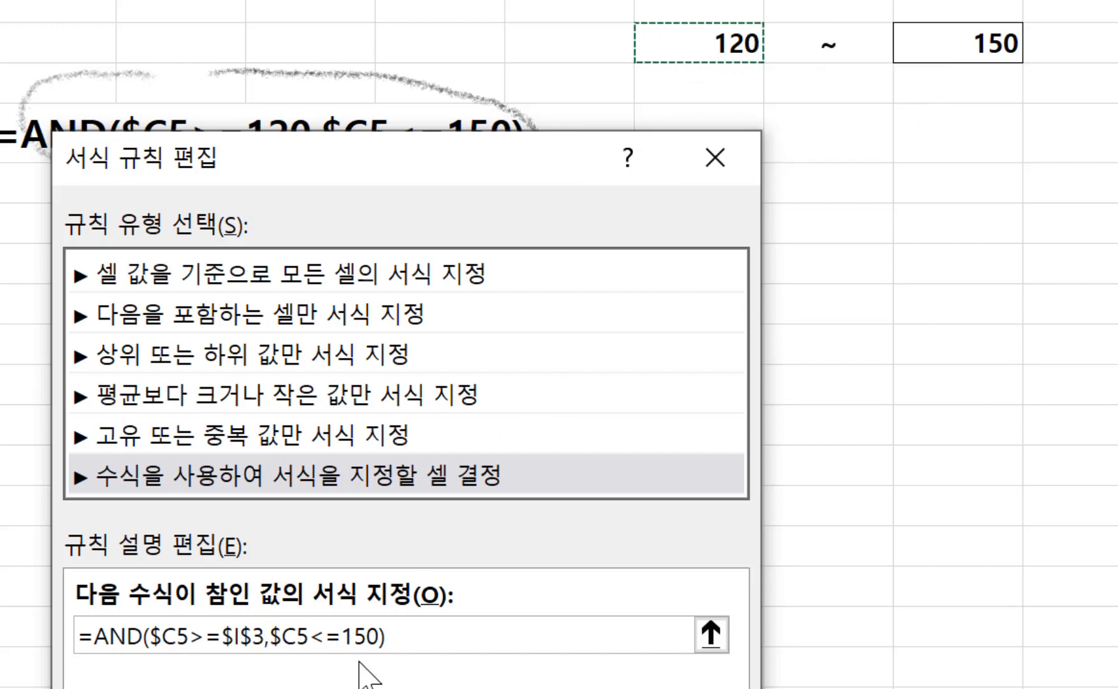
double_click(362, 636)
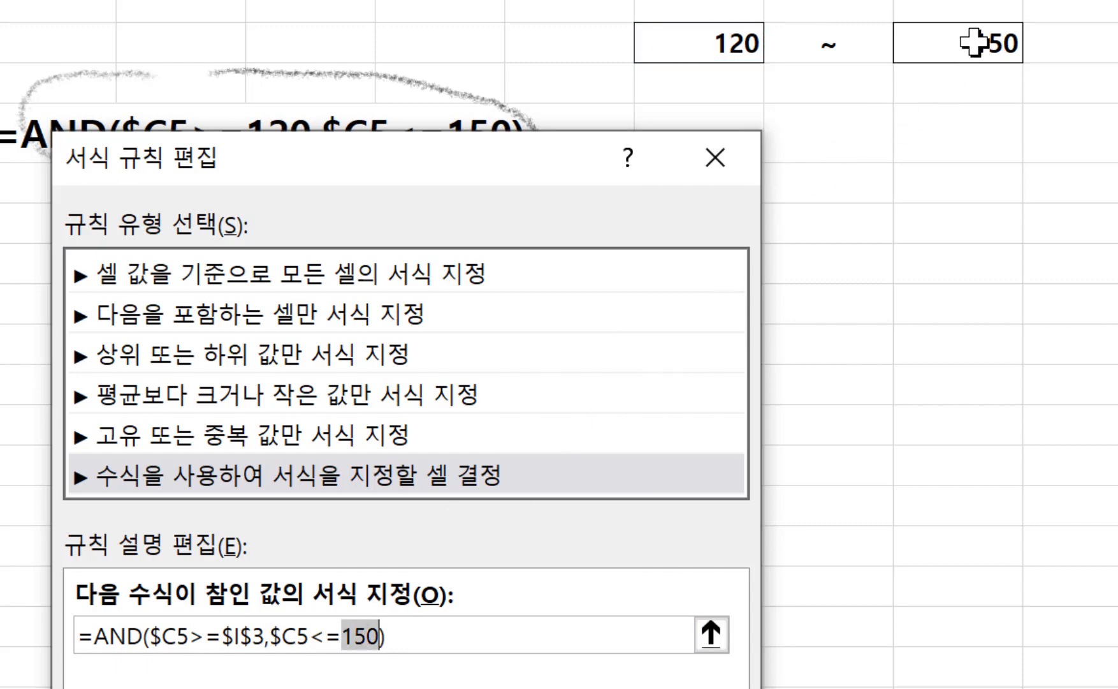
click(974, 42)
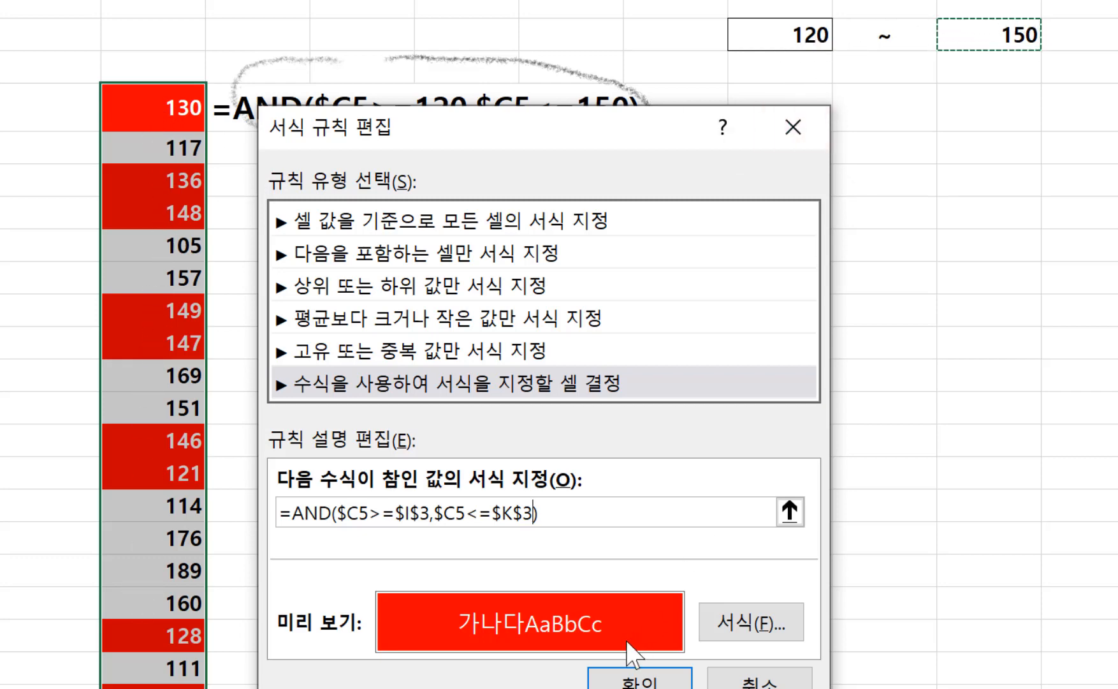
click(637, 681)
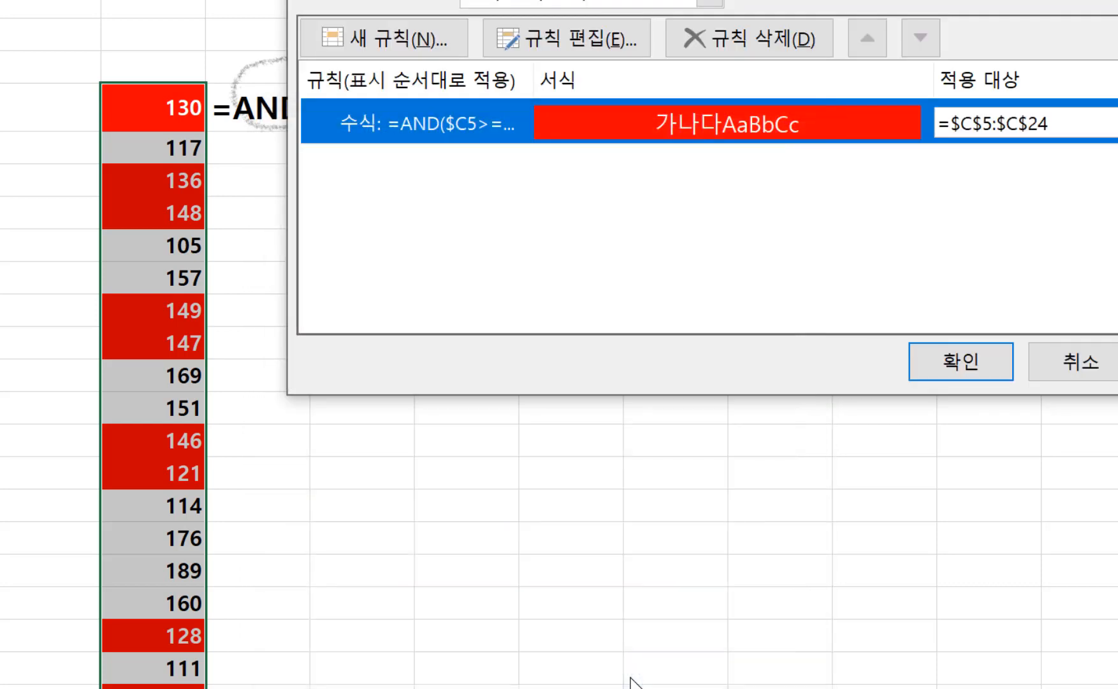
click(954, 363)
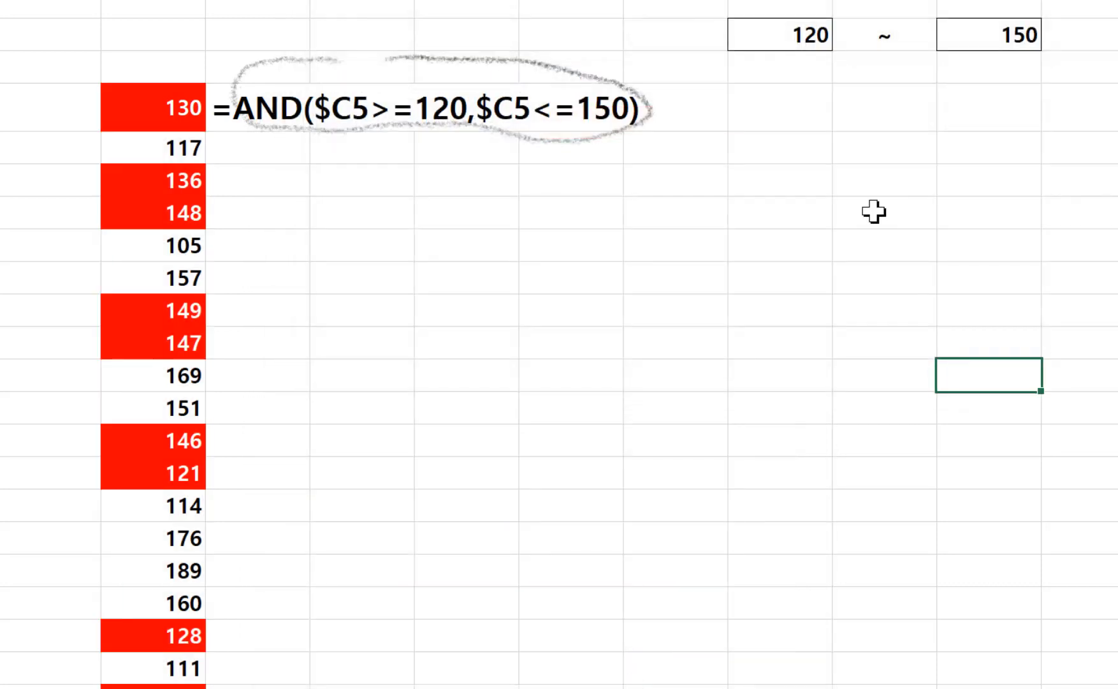
- Set the lower limit in I3 to 130 and the upper limit in K3 to 140
click(797, 45)
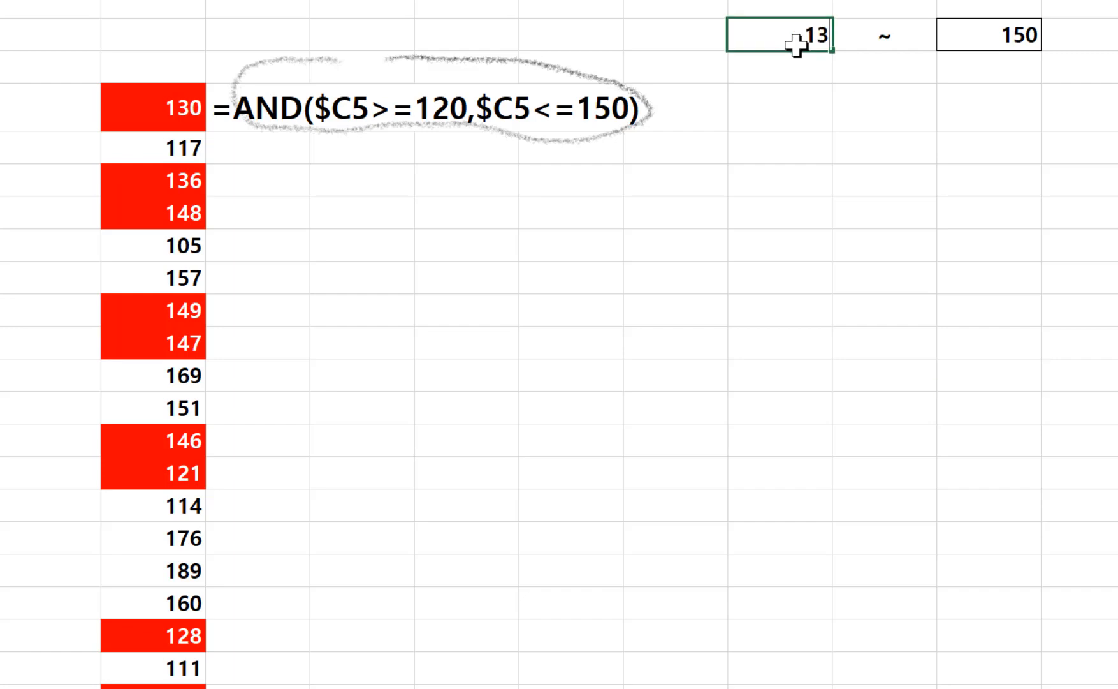
key(Return)
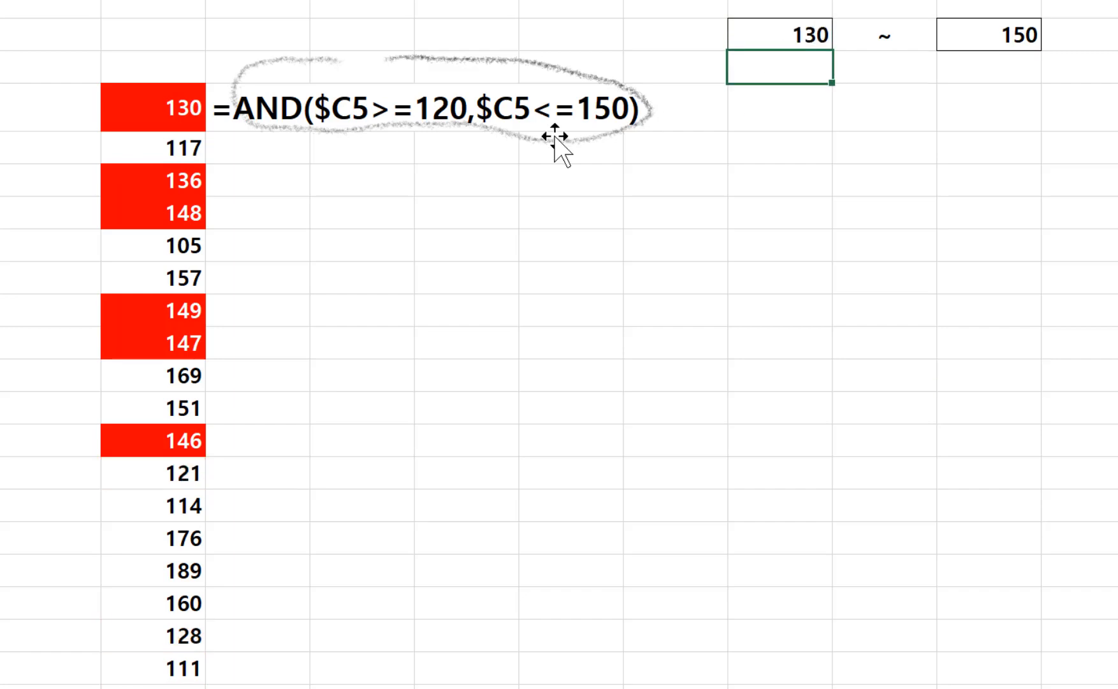
click(816, 37)
click(991, 35)
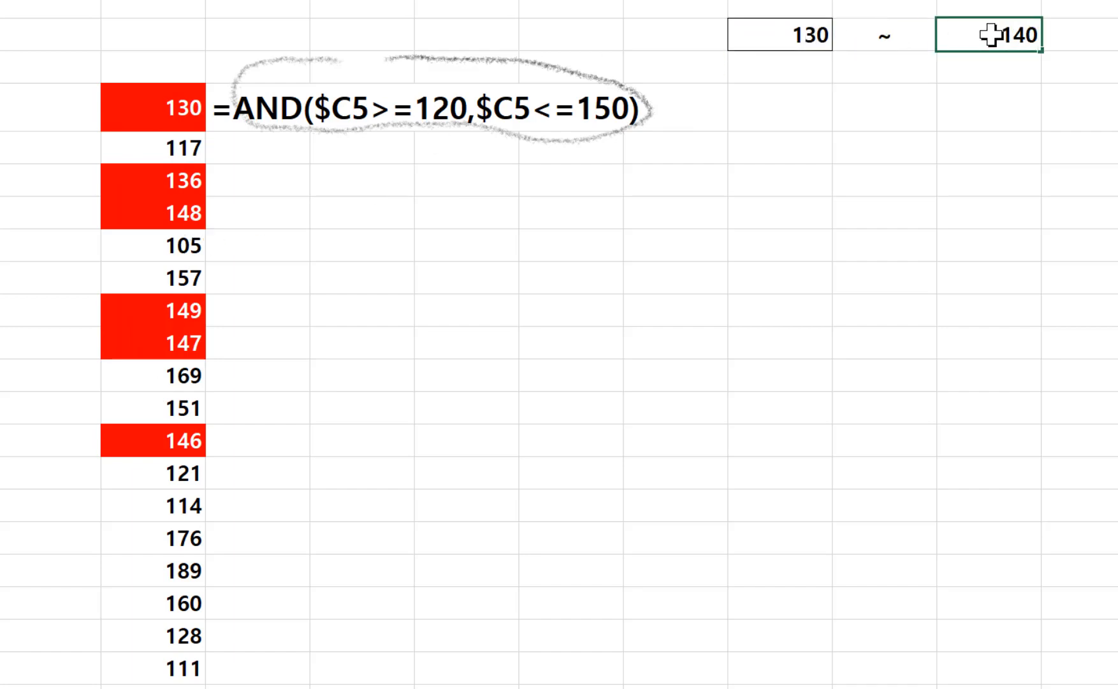
text(140)
key(Return)
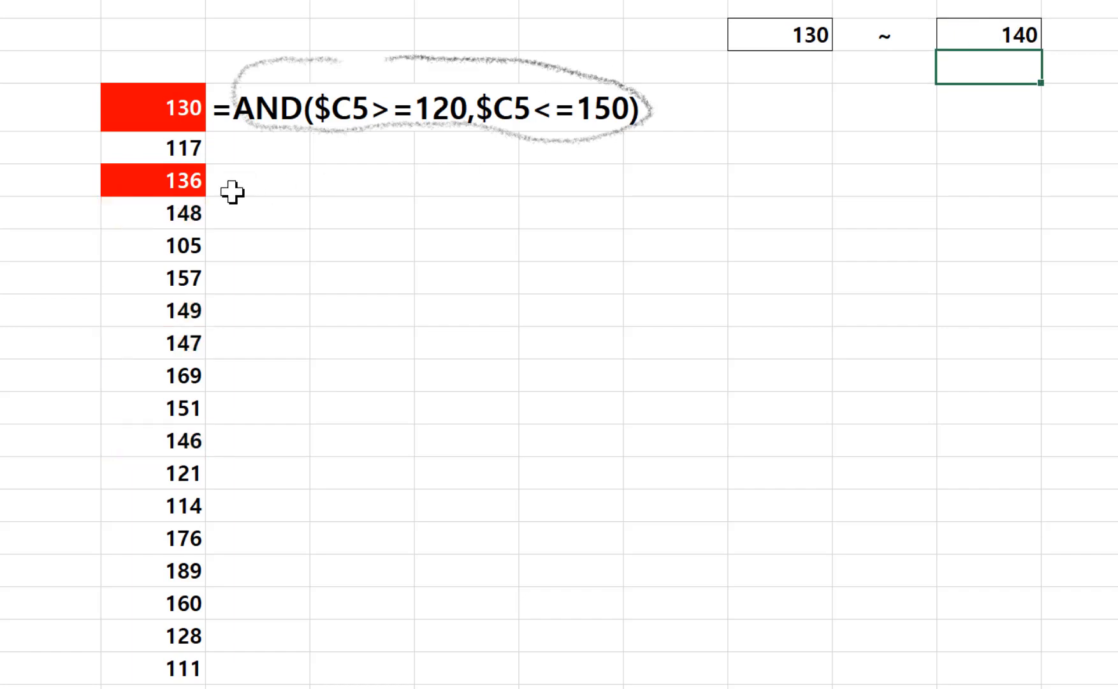
- Delete the ink loop around the AND formula text and select the lower limit cell I3
click(296, 131)
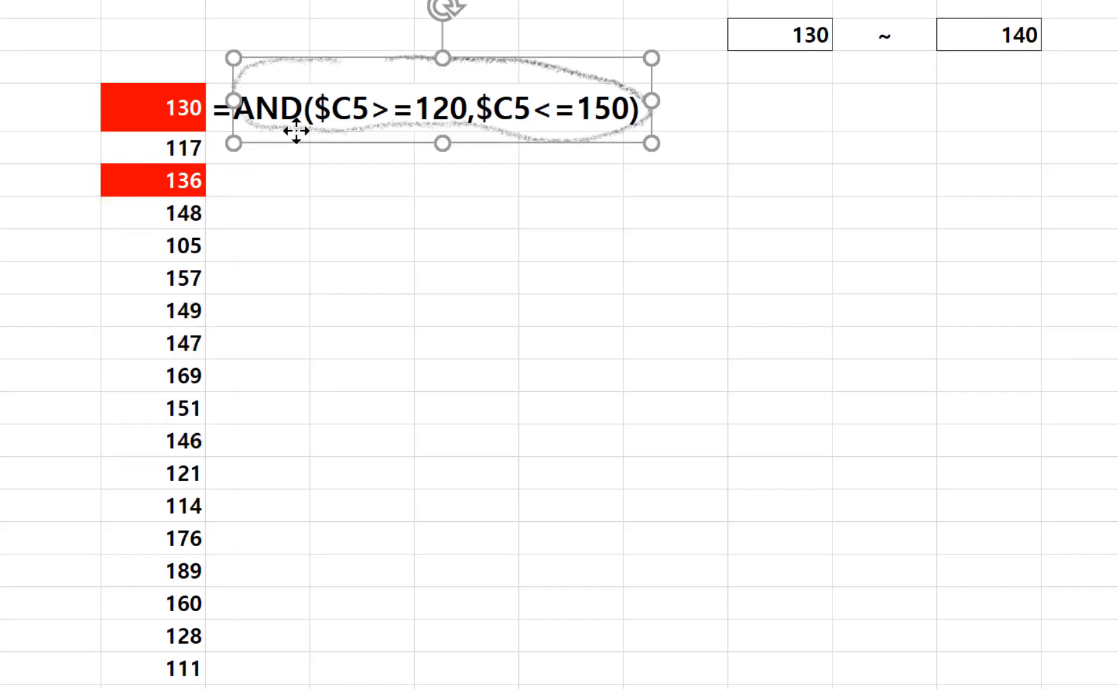
key(Delete)
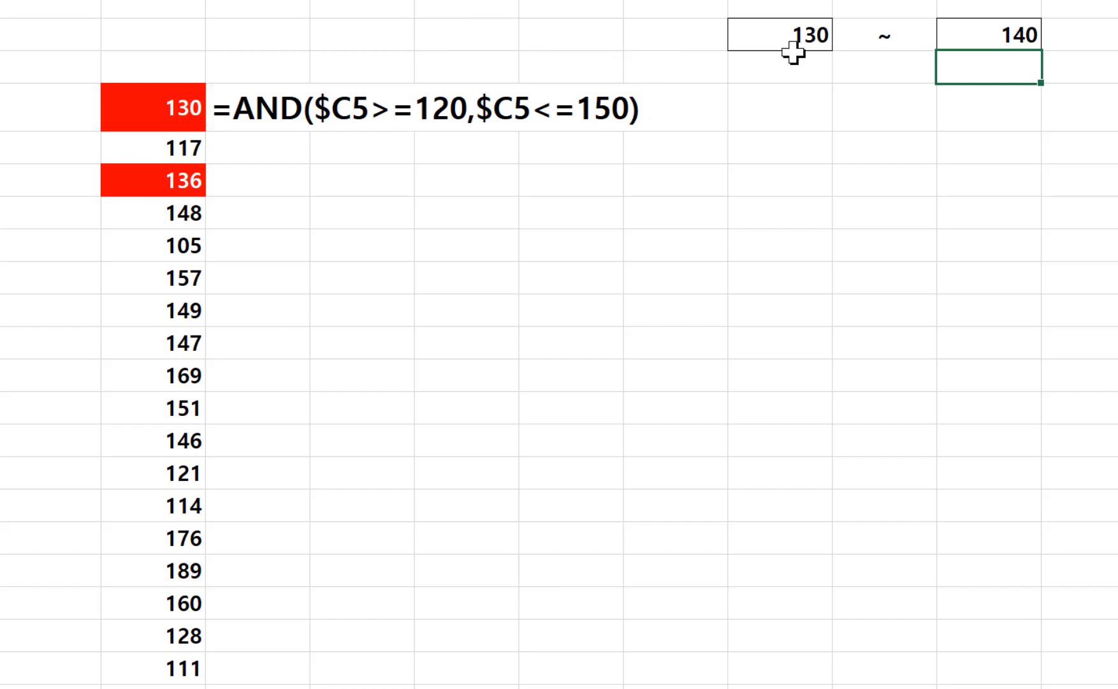
click(793, 26)
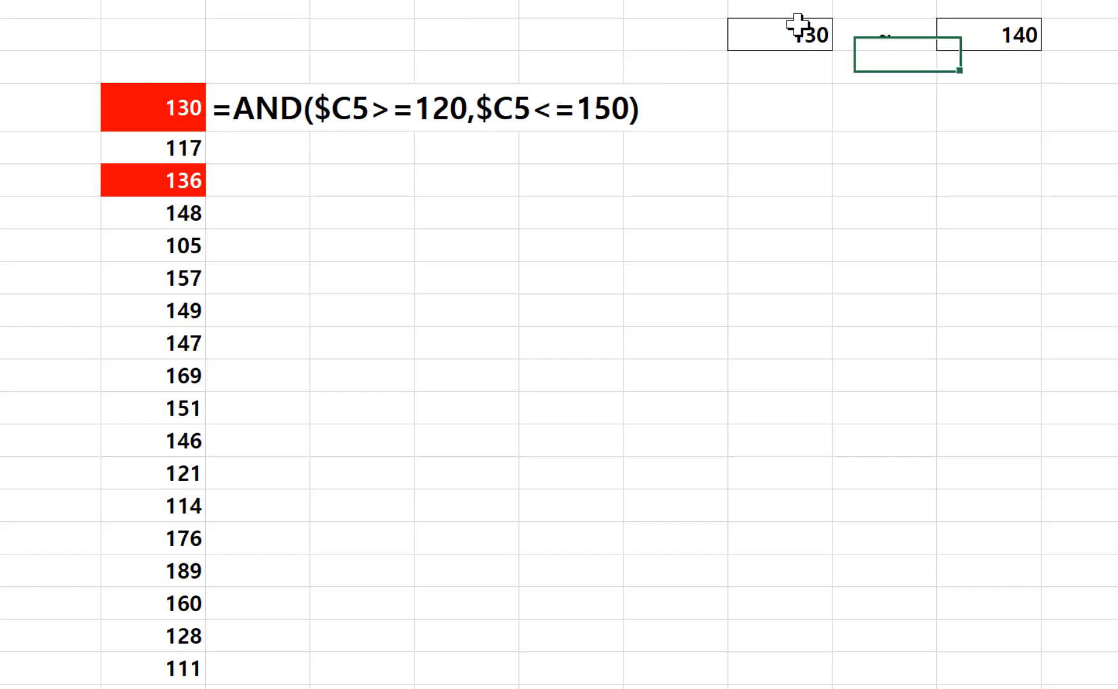
click(980, 39)
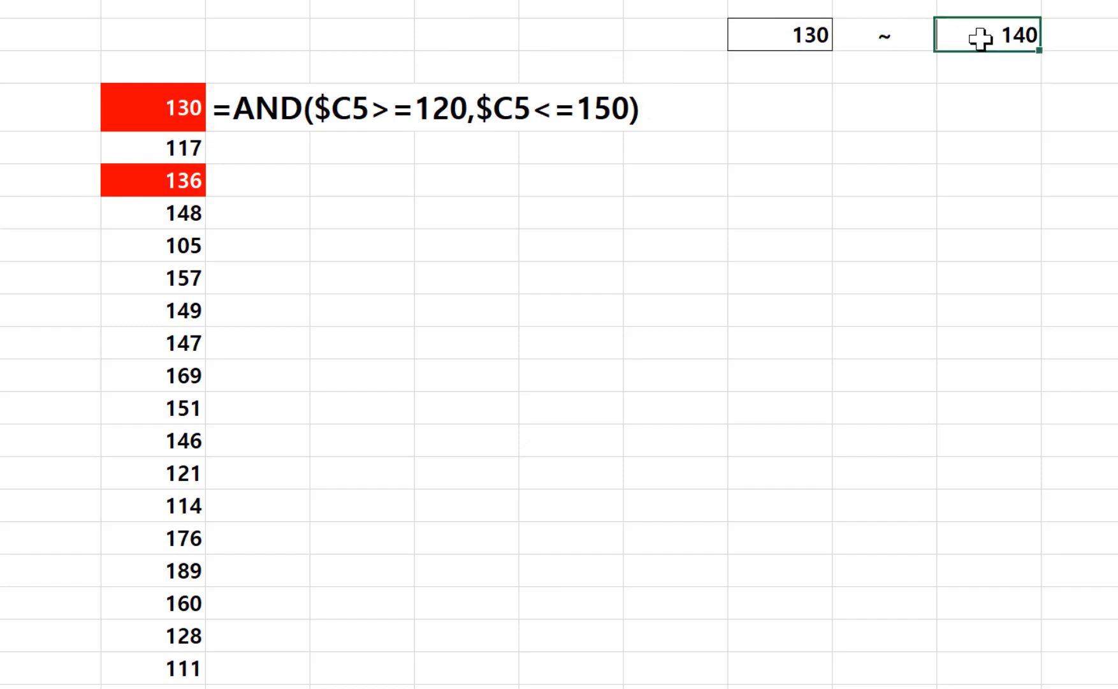
click(790, 29)
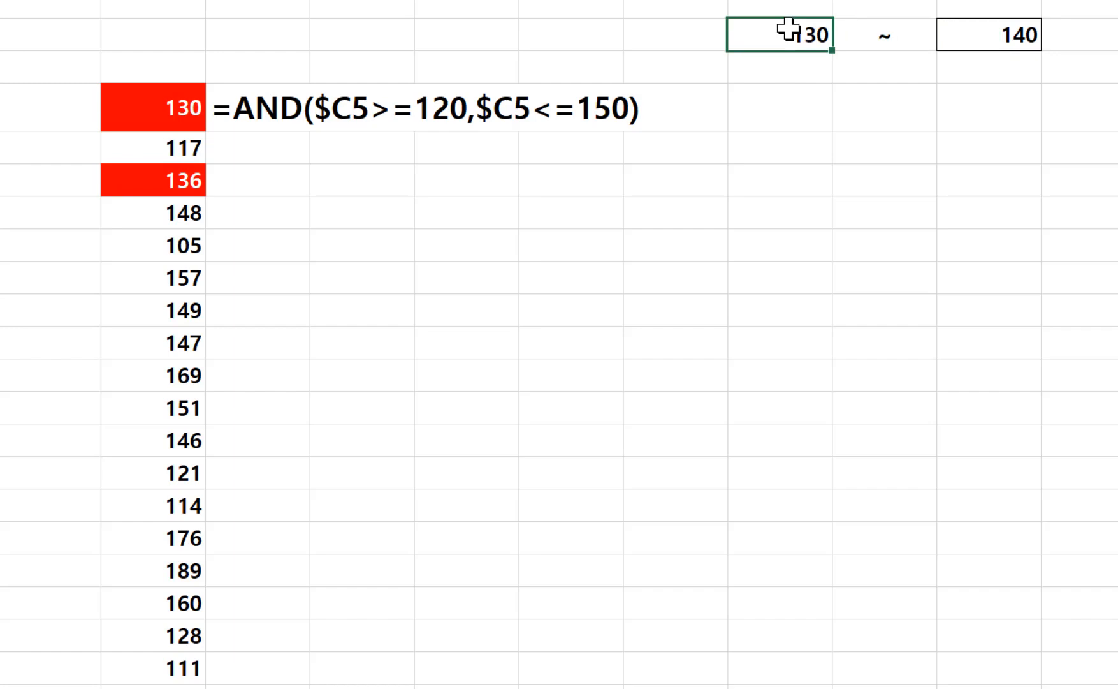
click(992, 44)
click(774, 29)
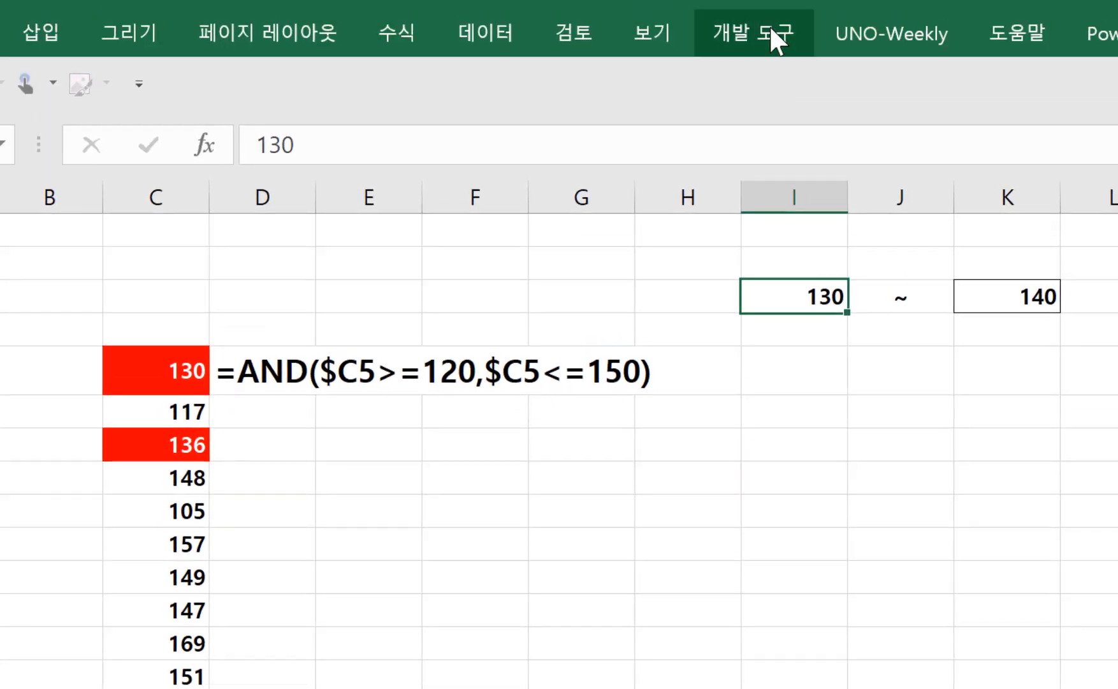
- Insert a form control scroll bar fitted exactly to cell I2, above the lower limit cell
click(771, 28)
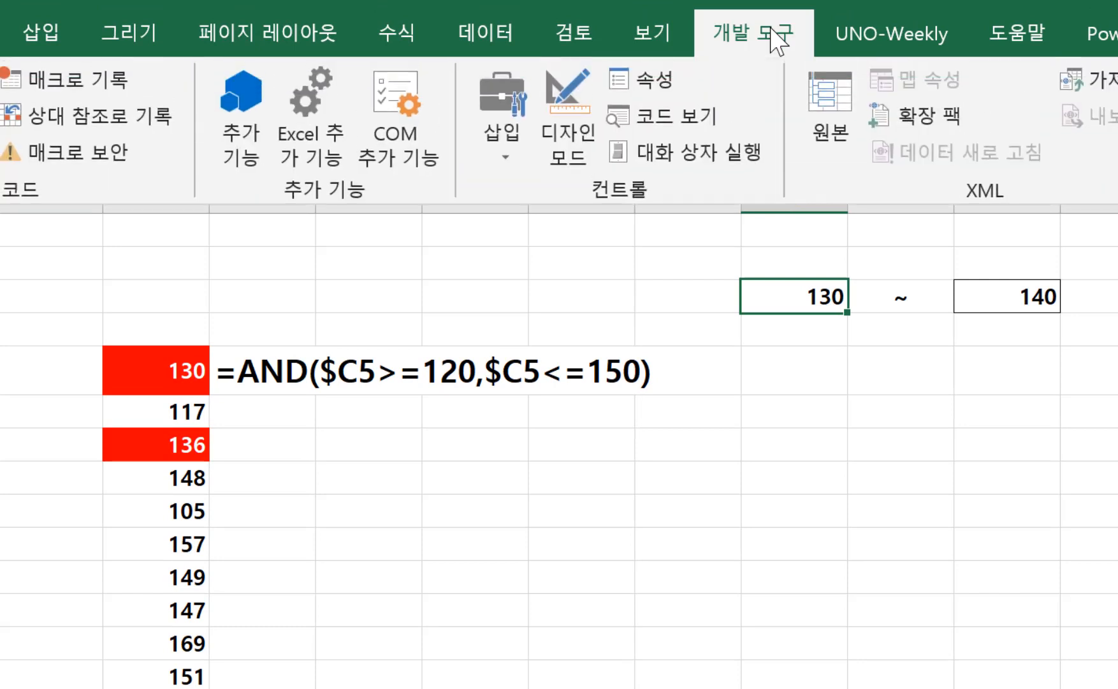
click(498, 137)
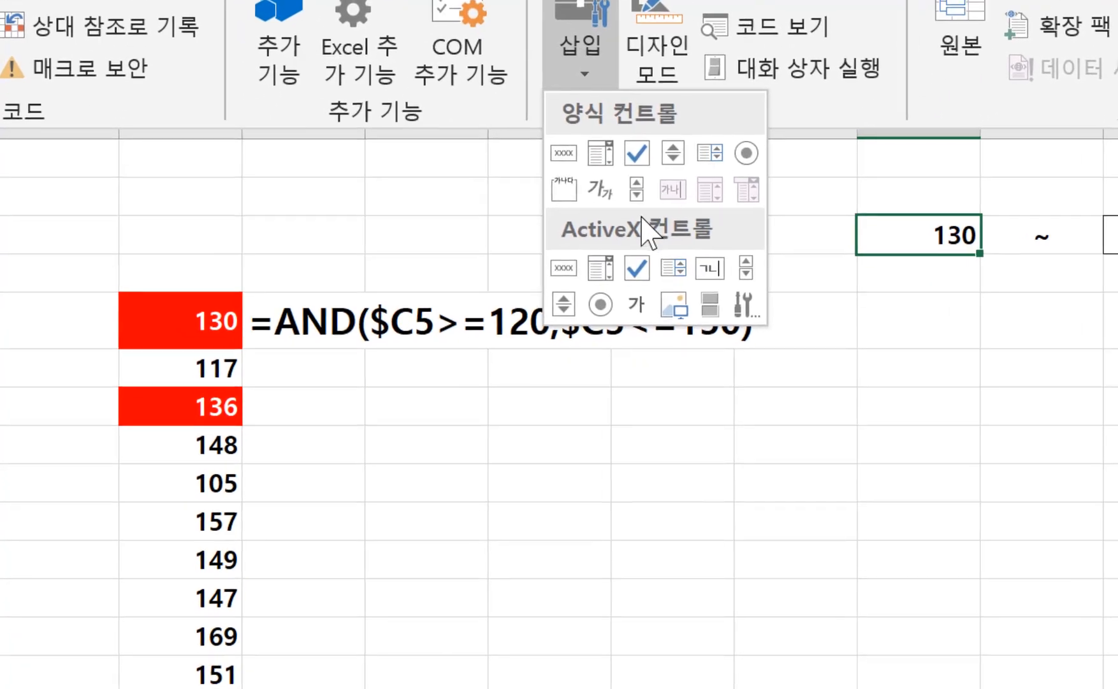
click(641, 186)
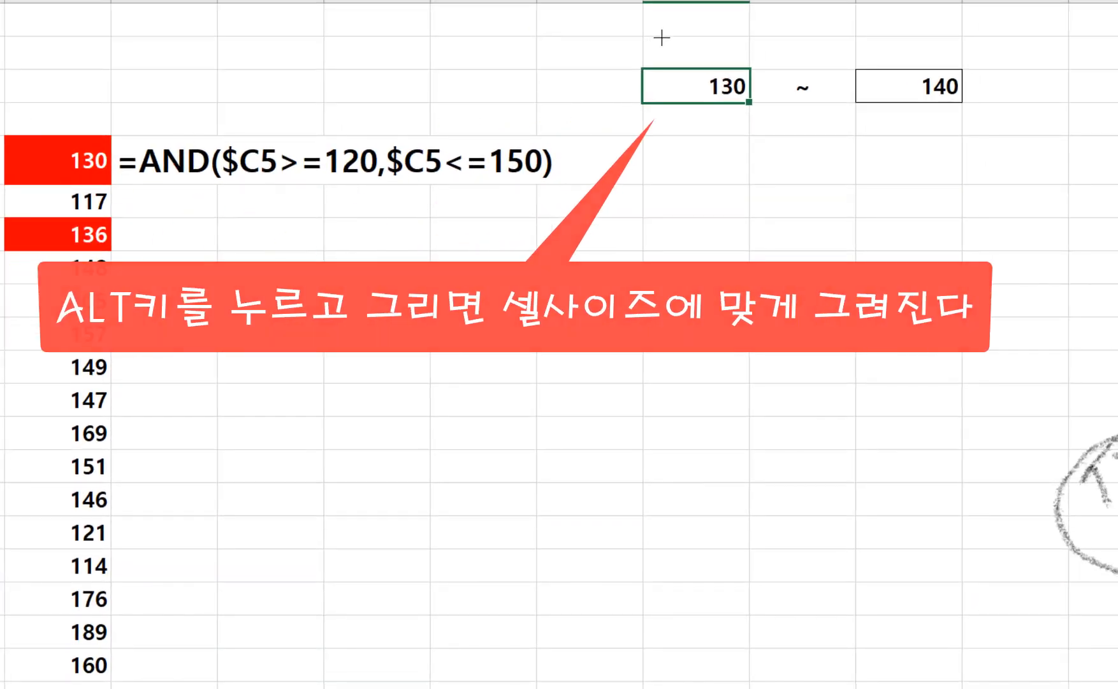
drag(649, 36, 745, 58)
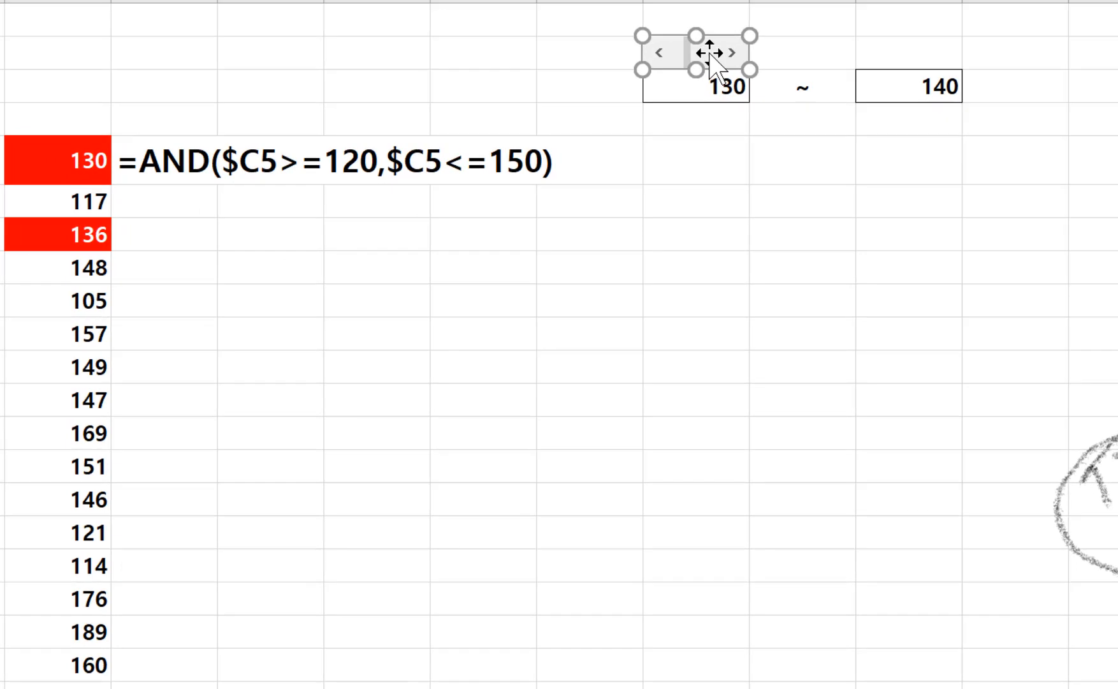
- Paste a copy of the I2 scroll bar into cell K2, above the upper limit cell, and deselect it
click(883, 53)
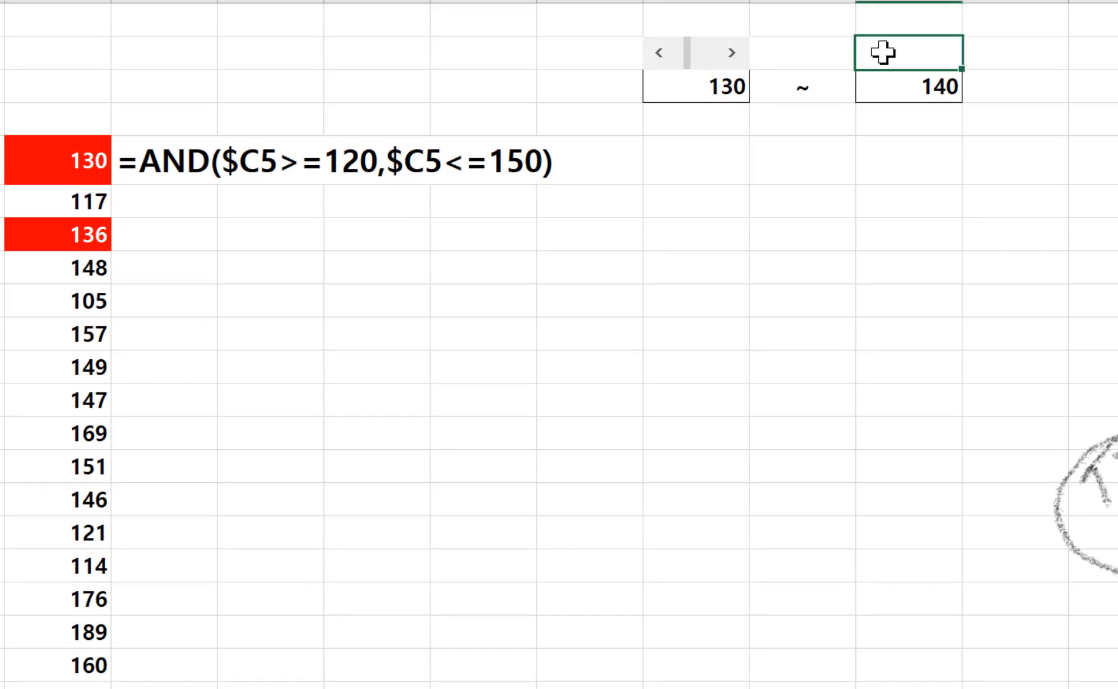
key(ctrl+v)
click(828, 147)
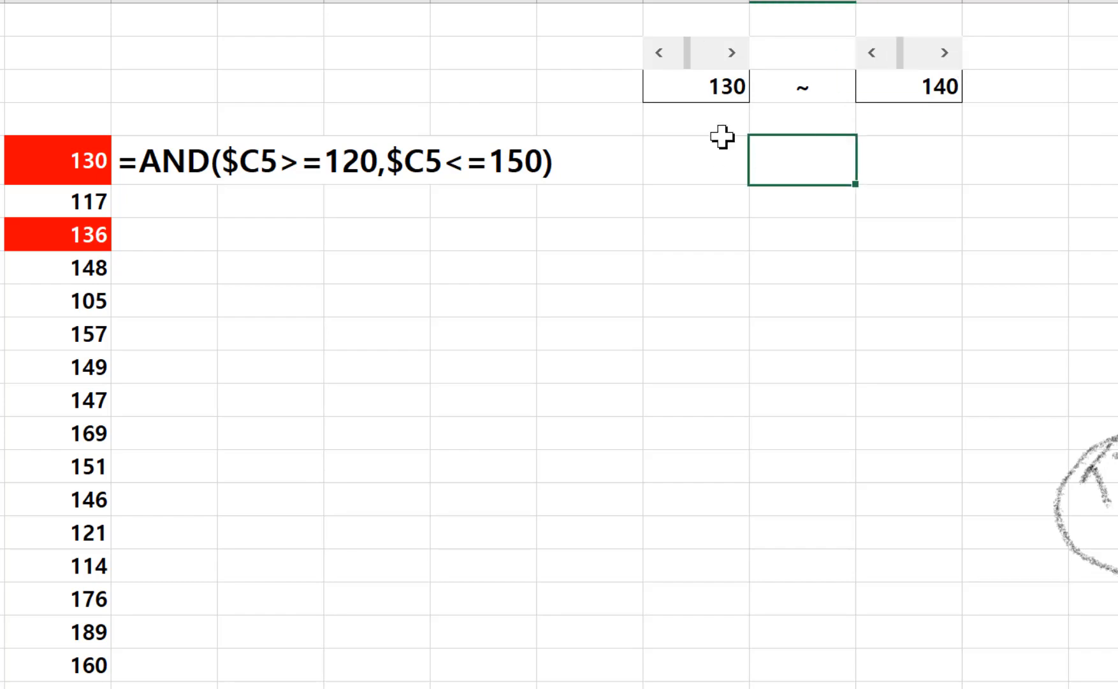
- Link the scroll bar above the lower limit to cell $I$3, with a minimum of 100 and a maximum of 130
click(714, 88)
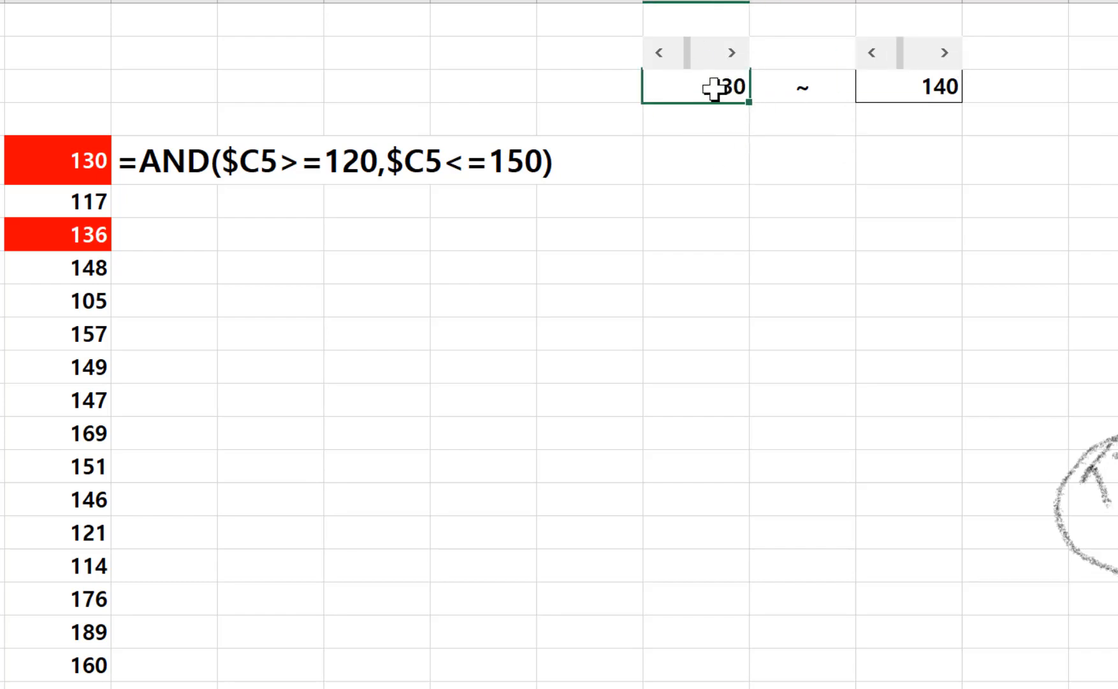
click(933, 91)
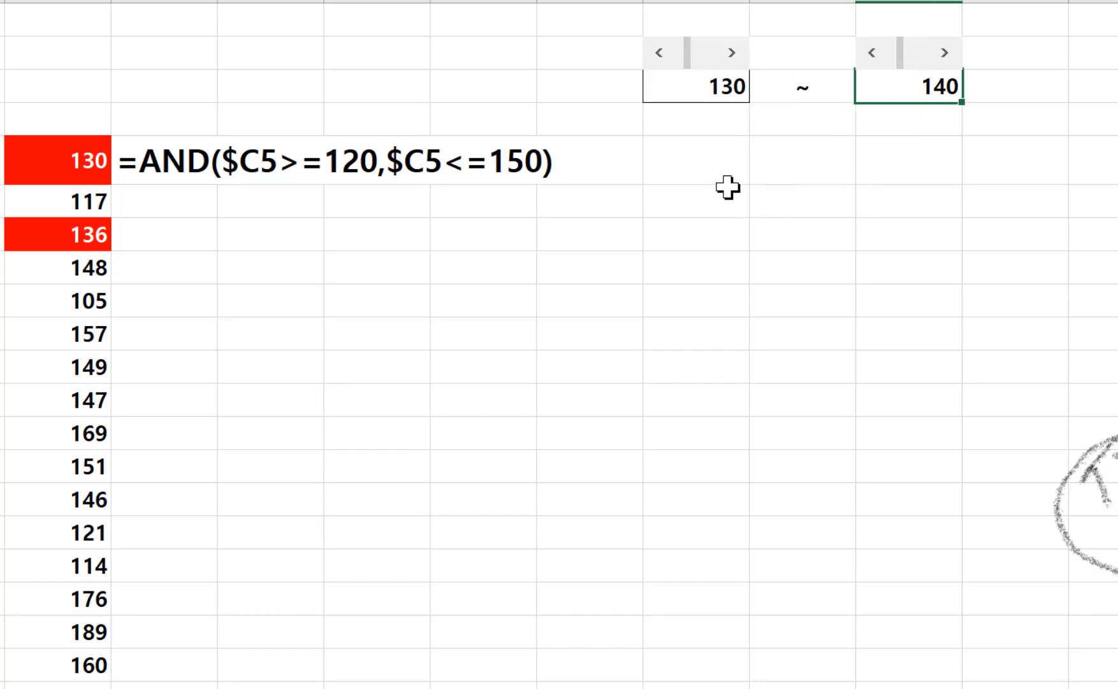
right_click(715, 59)
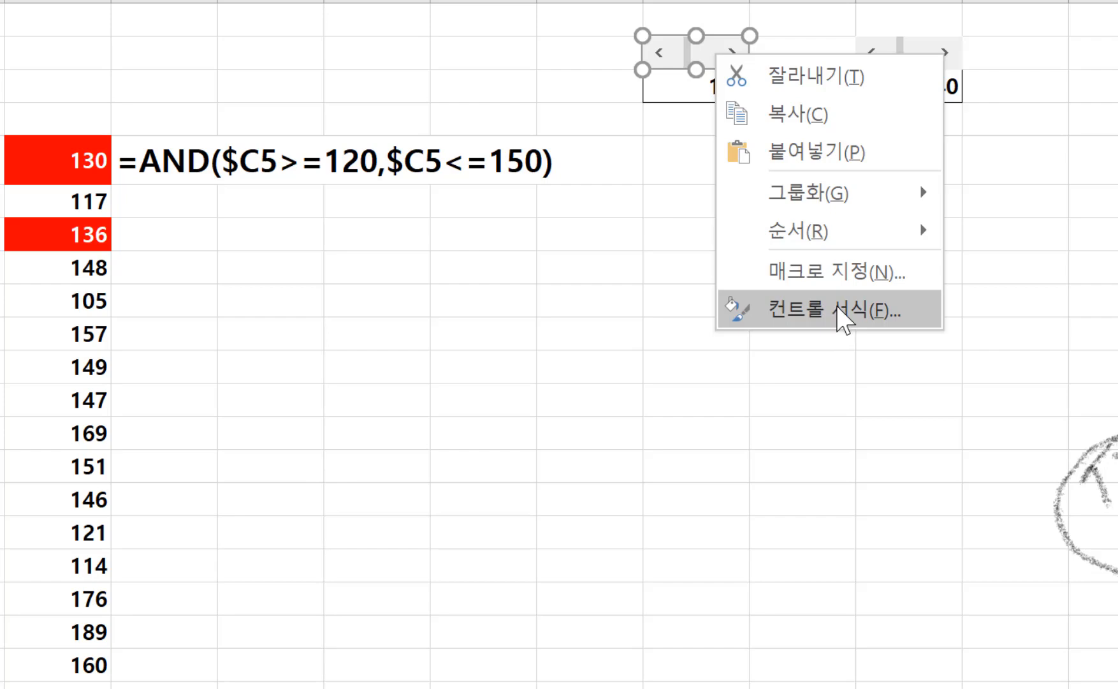
click(841, 313)
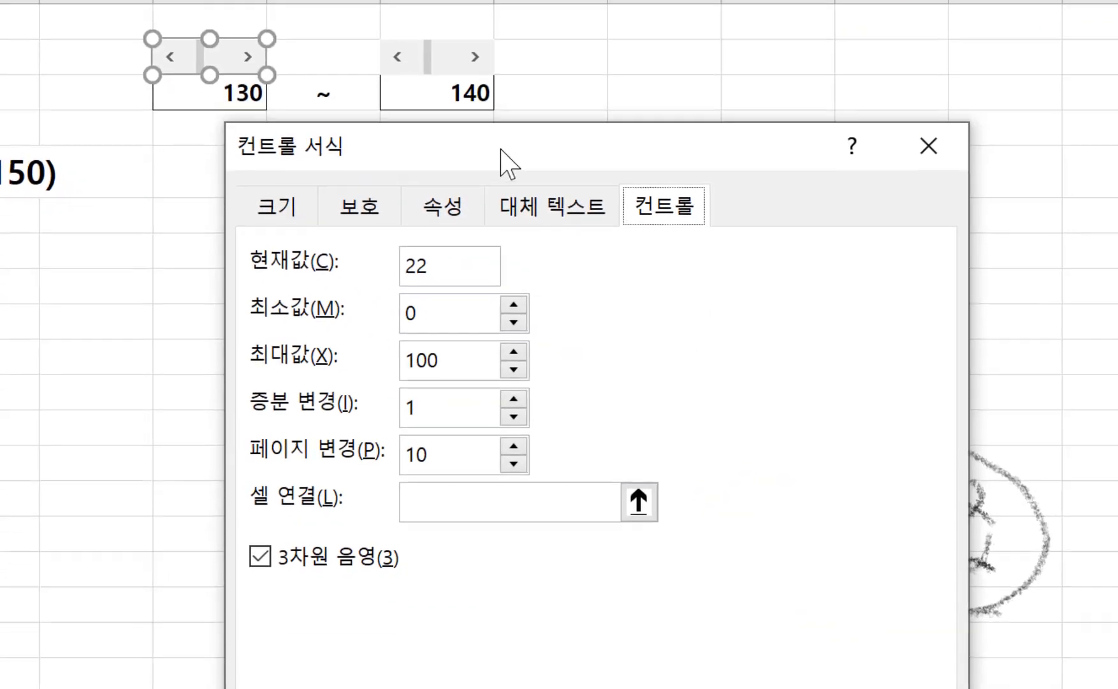
click(449, 512)
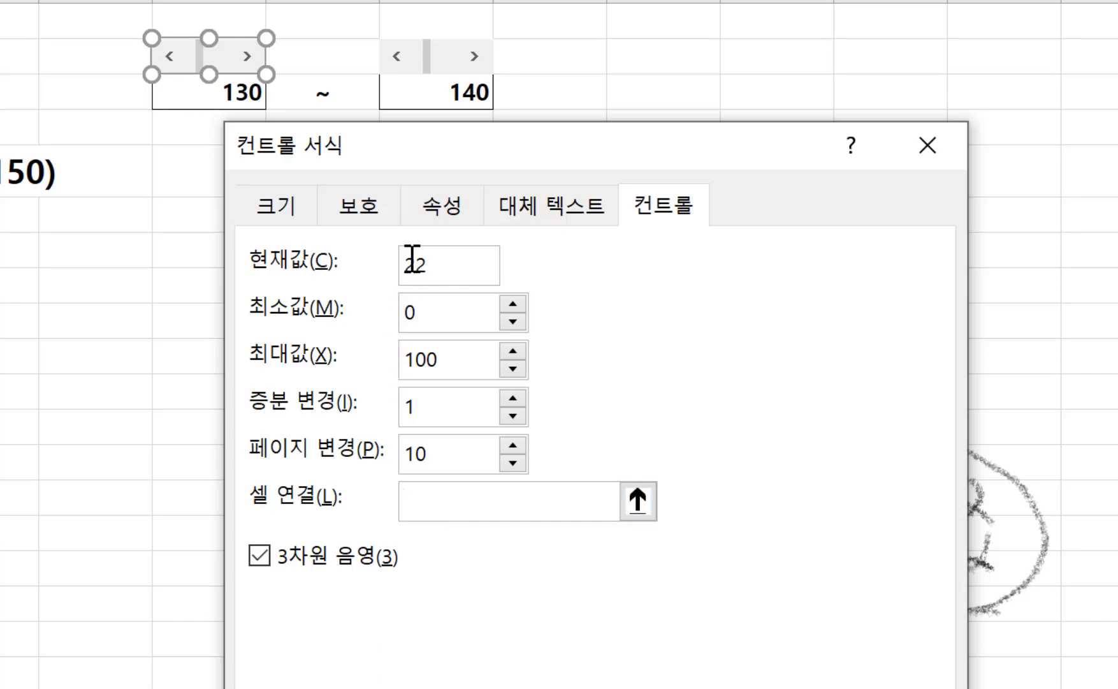
drag(463, 144, 357, 171)
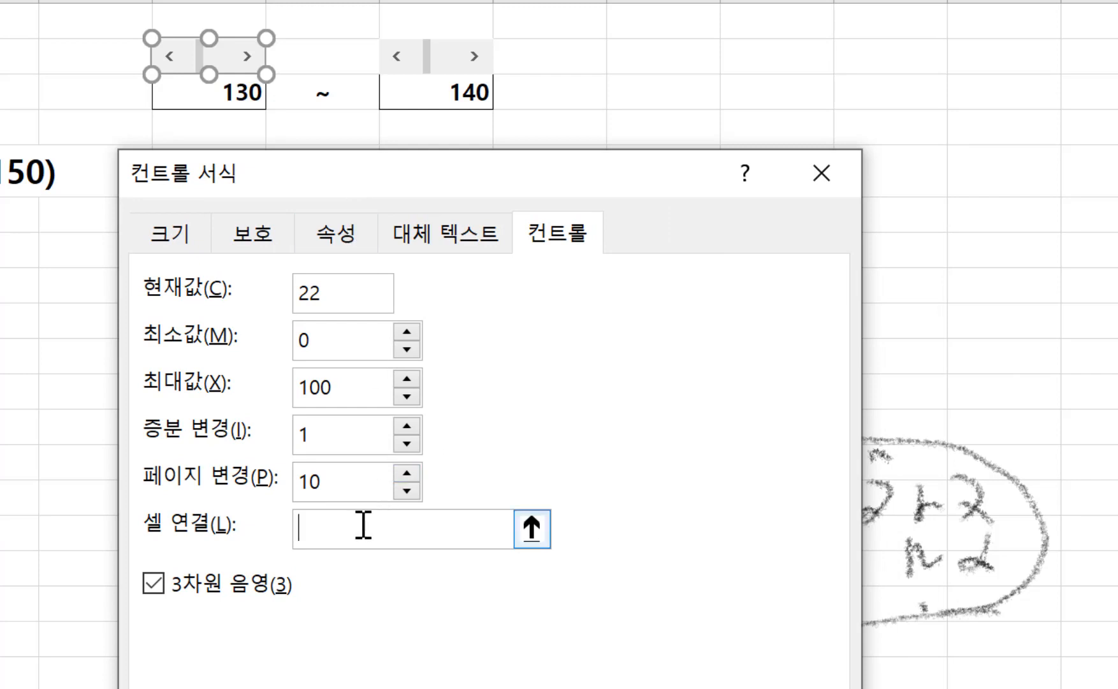
click(188, 96)
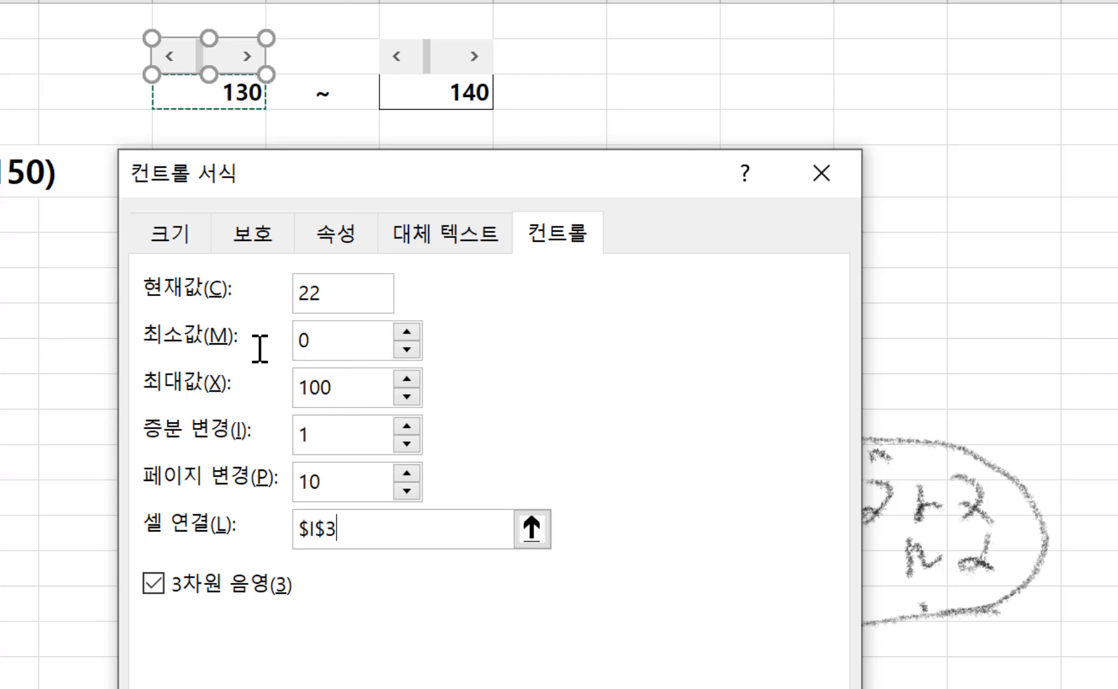
double_click(302, 333)
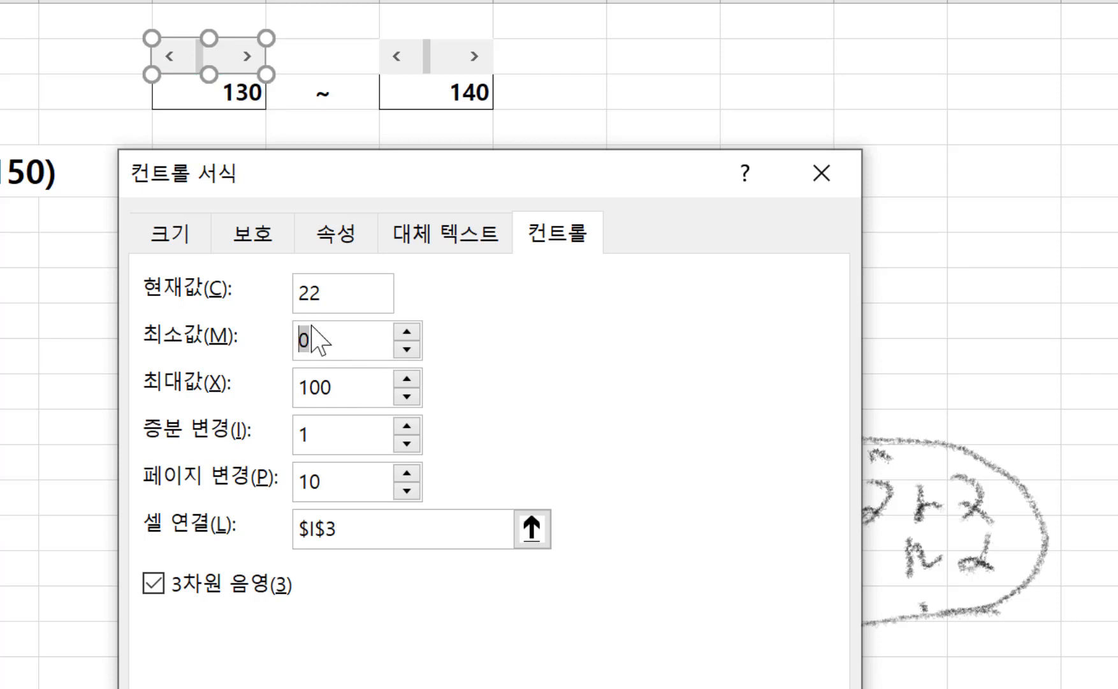
click(357, 396)
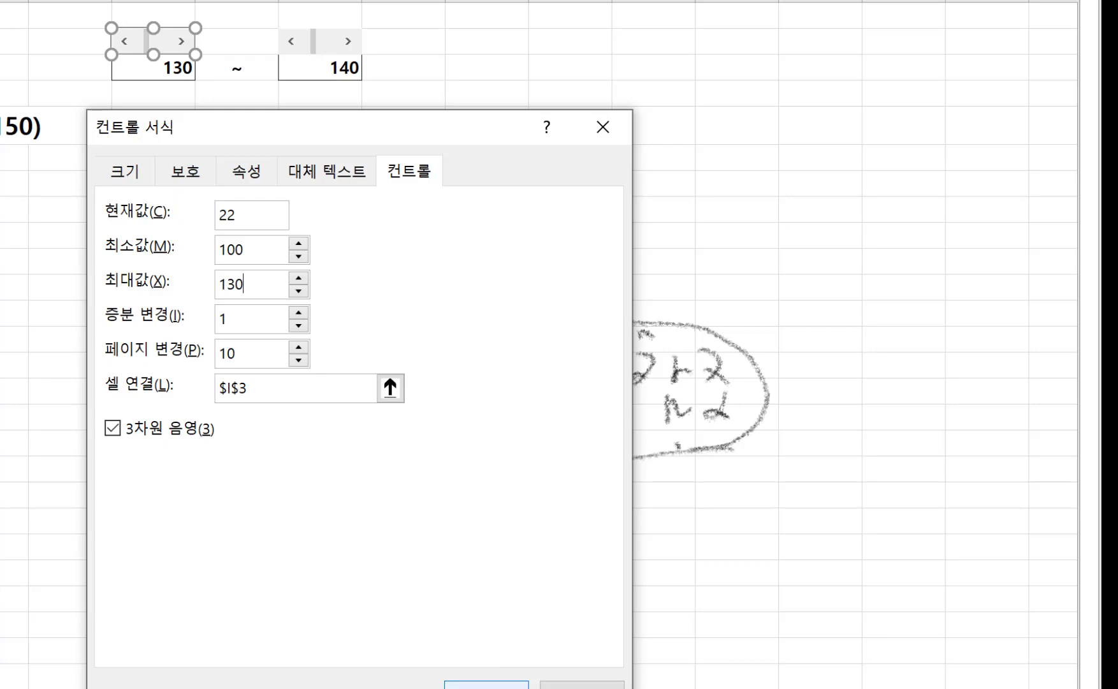
click(486, 685)
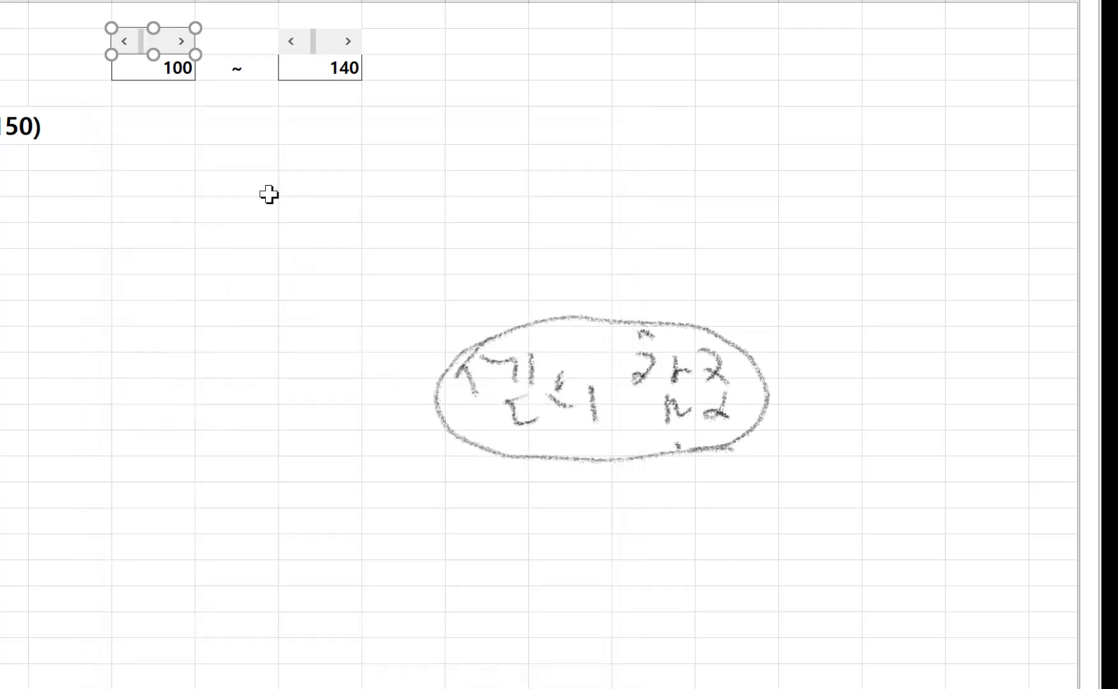
- Link the scroll bar above the upper limit to cell $K$3, with a minimum of 130 and a maximum of 160
right_click(317, 42)
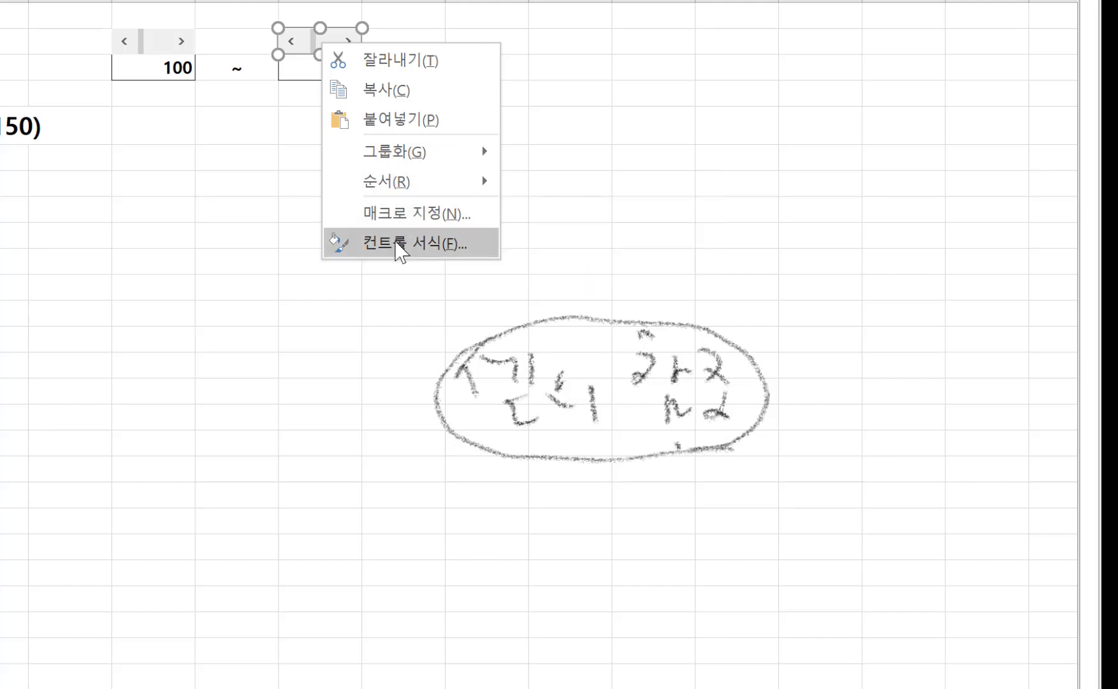
click(399, 247)
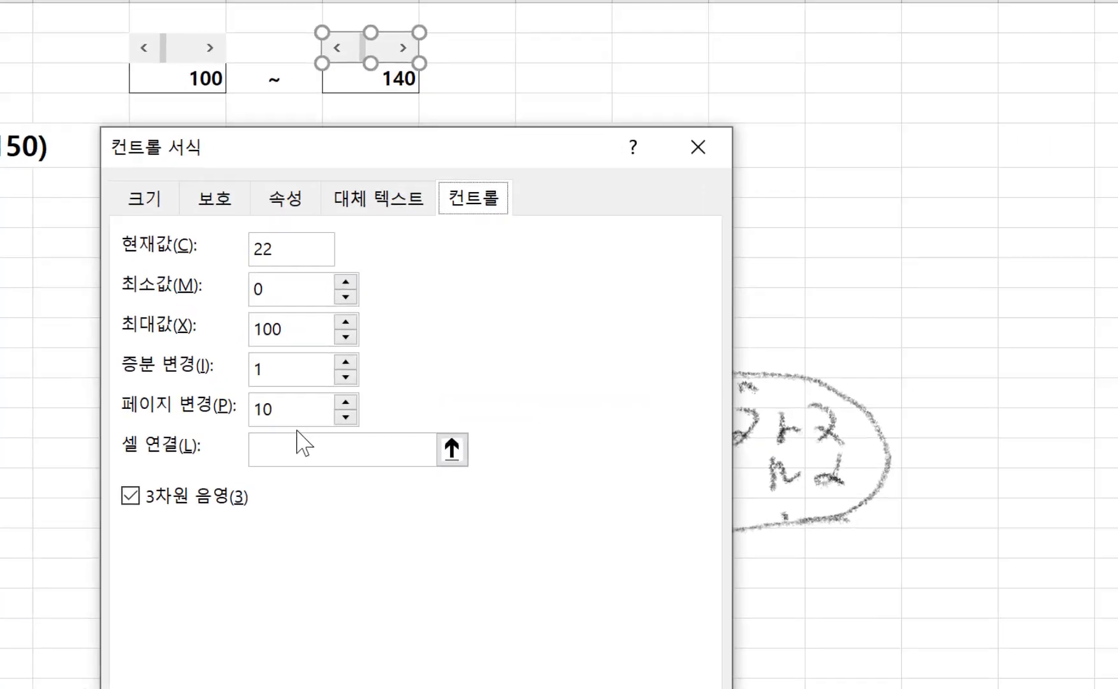
click(247, 383)
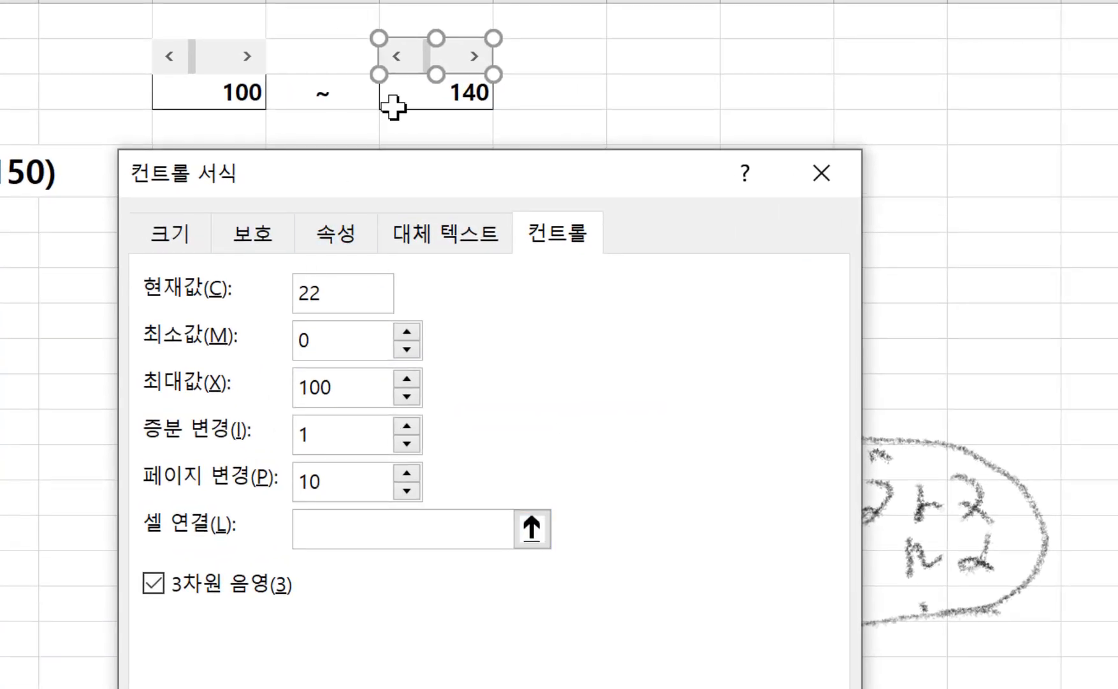
click(418, 95)
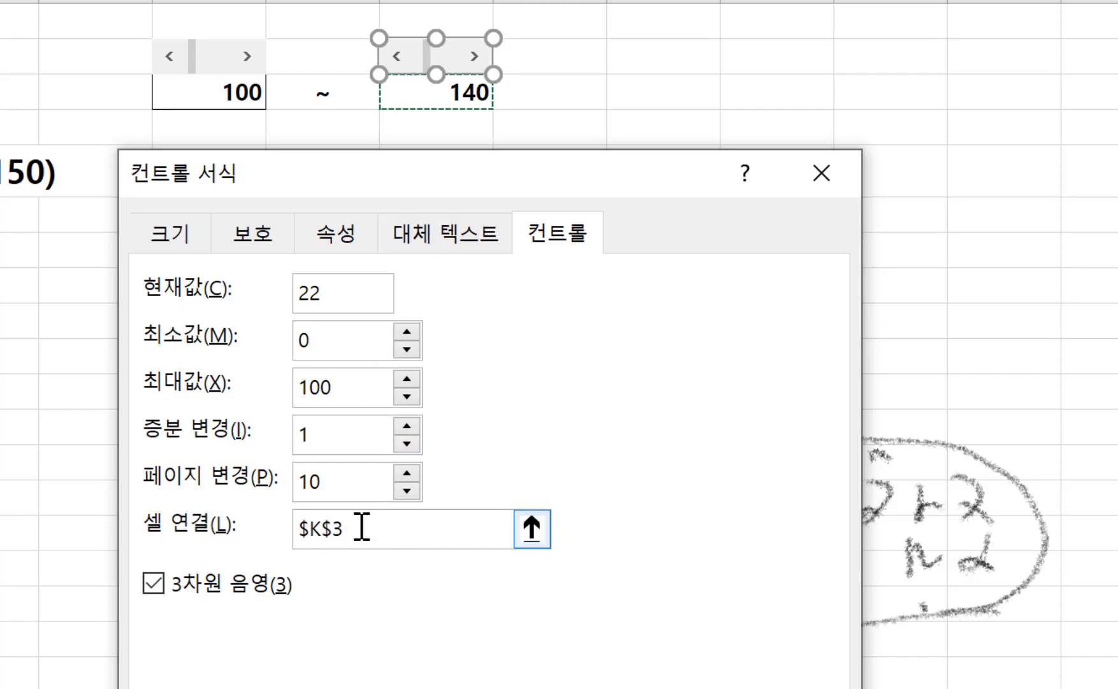
click(345, 395)
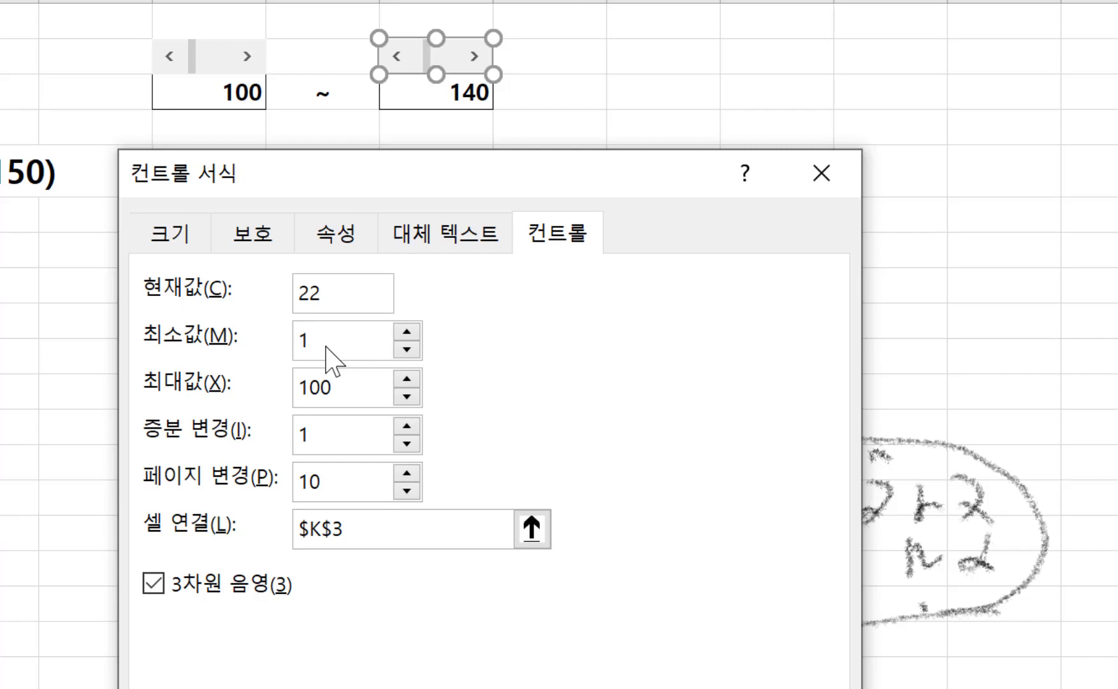
click(336, 387)
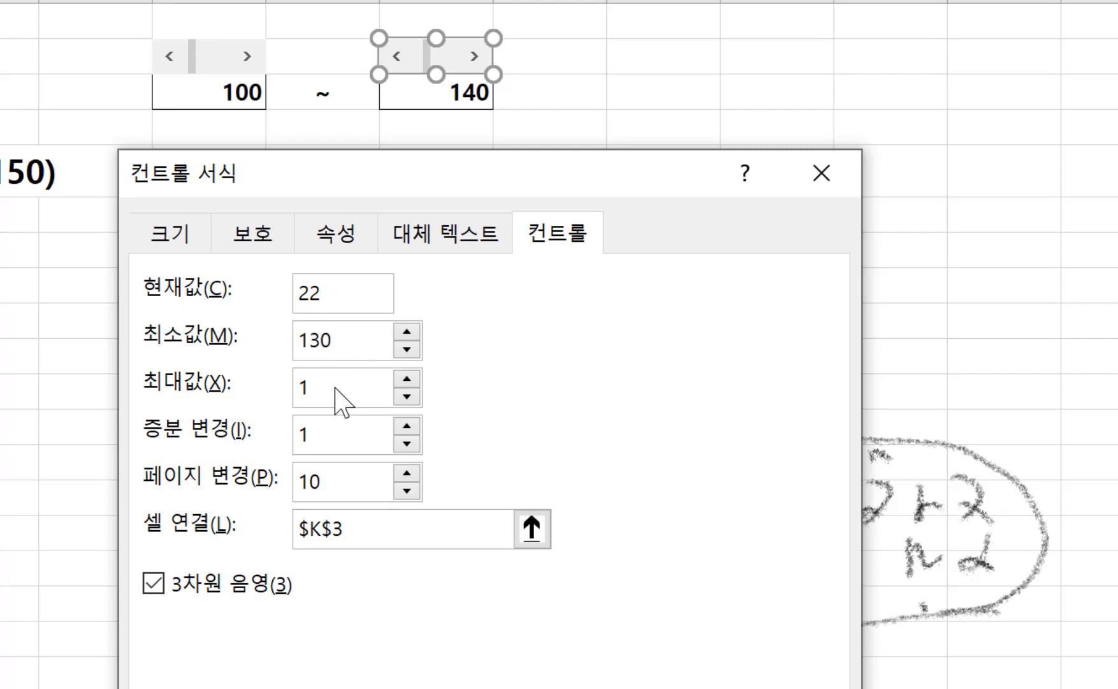
text(60)
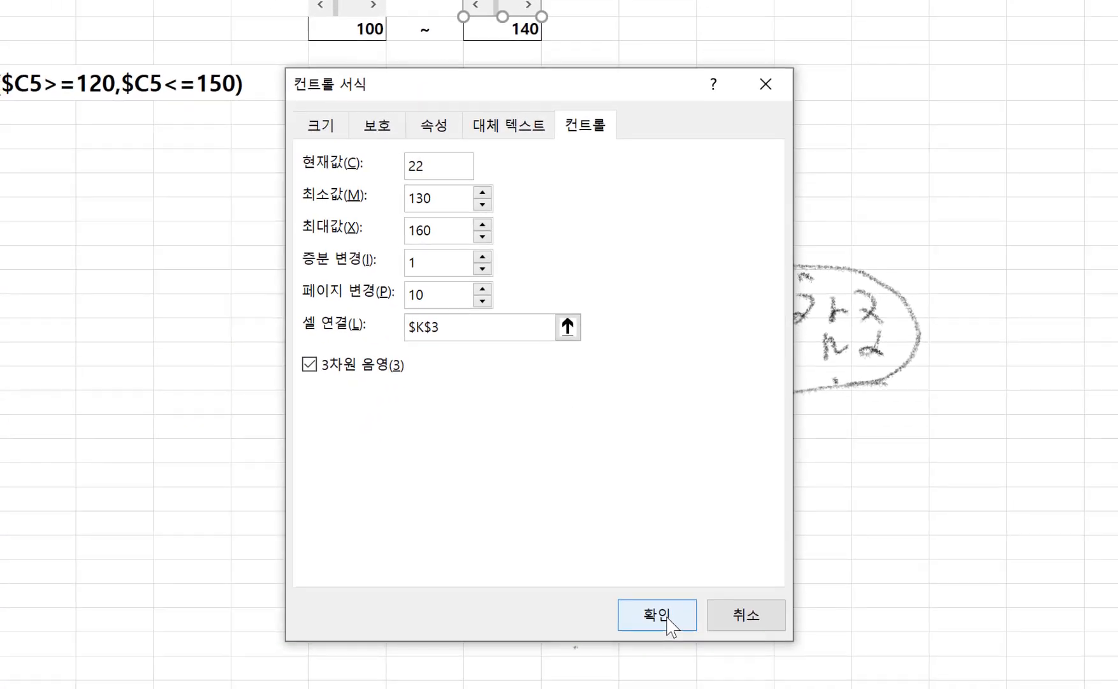
click(657, 614)
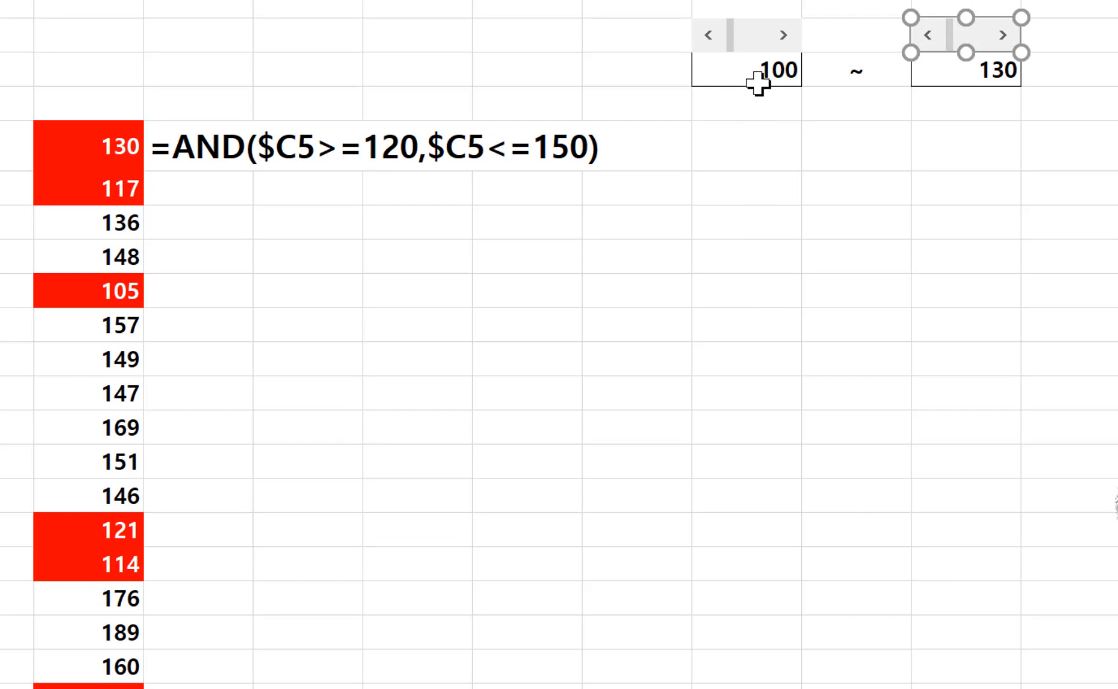
- Deselect the scroll bar and raise the lower limit in I3 to 119 in single increments using its scroll bar
click(793, 181)
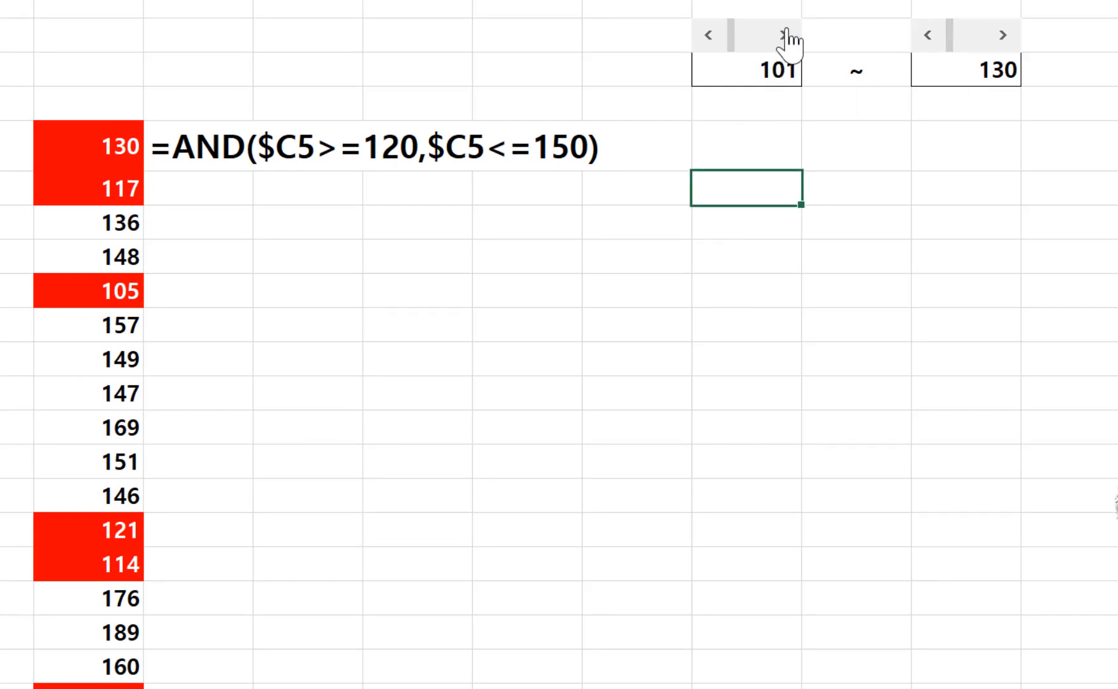
double_click(786, 34)
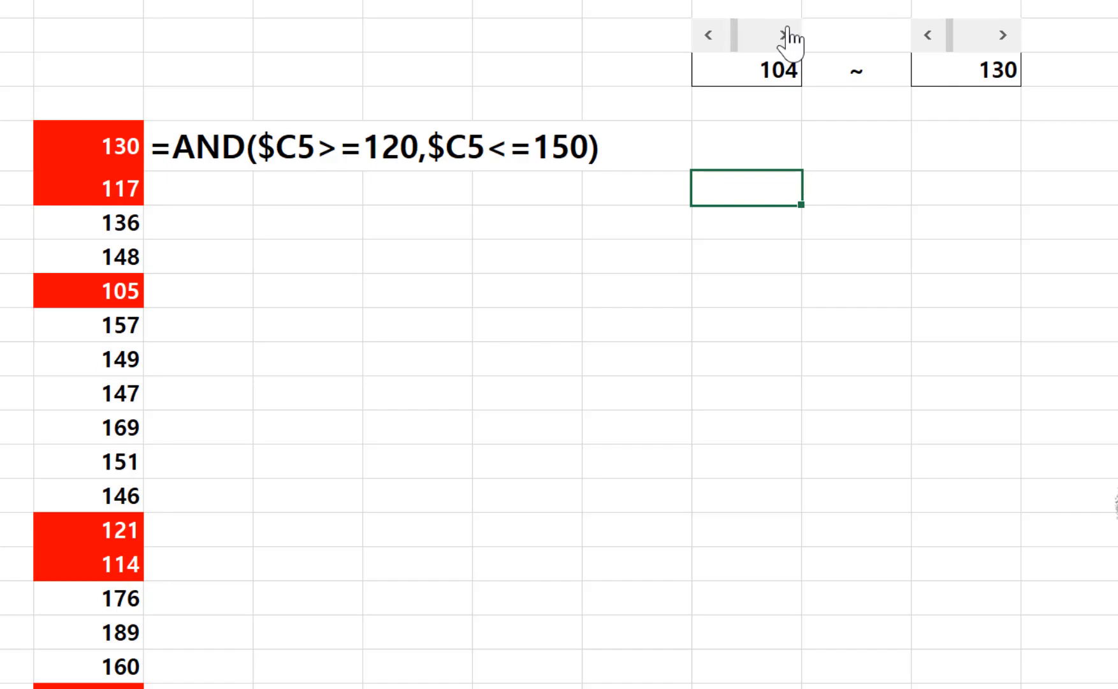
triple_click(787, 34)
double_click(787, 35)
double_click(788, 34)
double_click(788, 34)
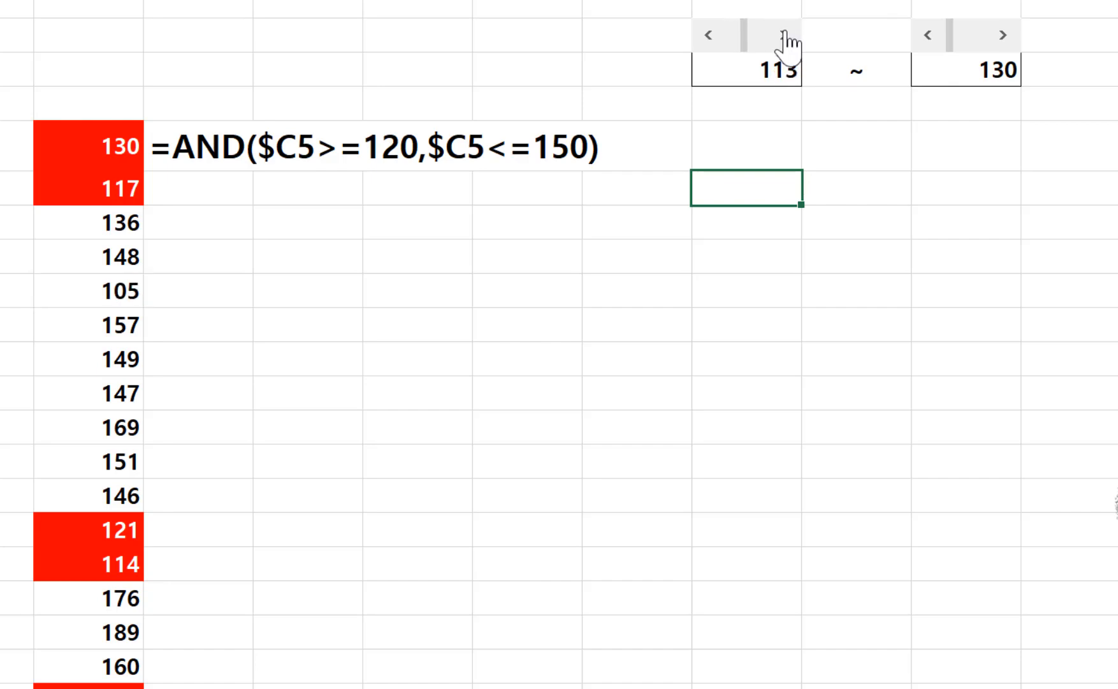
double_click(787, 34)
triple_click(787, 35)
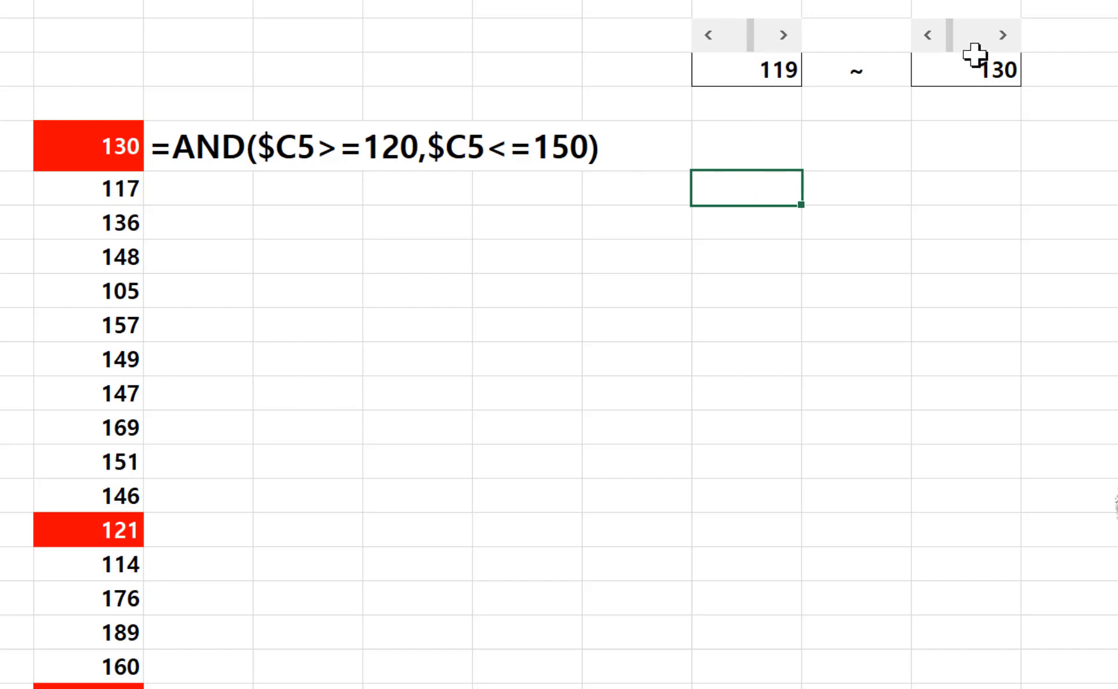
- Raise the upper limit in K3 to 144 in single increments using its scroll bar
triple_click(1002, 34)
double_click(1002, 35)
triple_click(1002, 34)
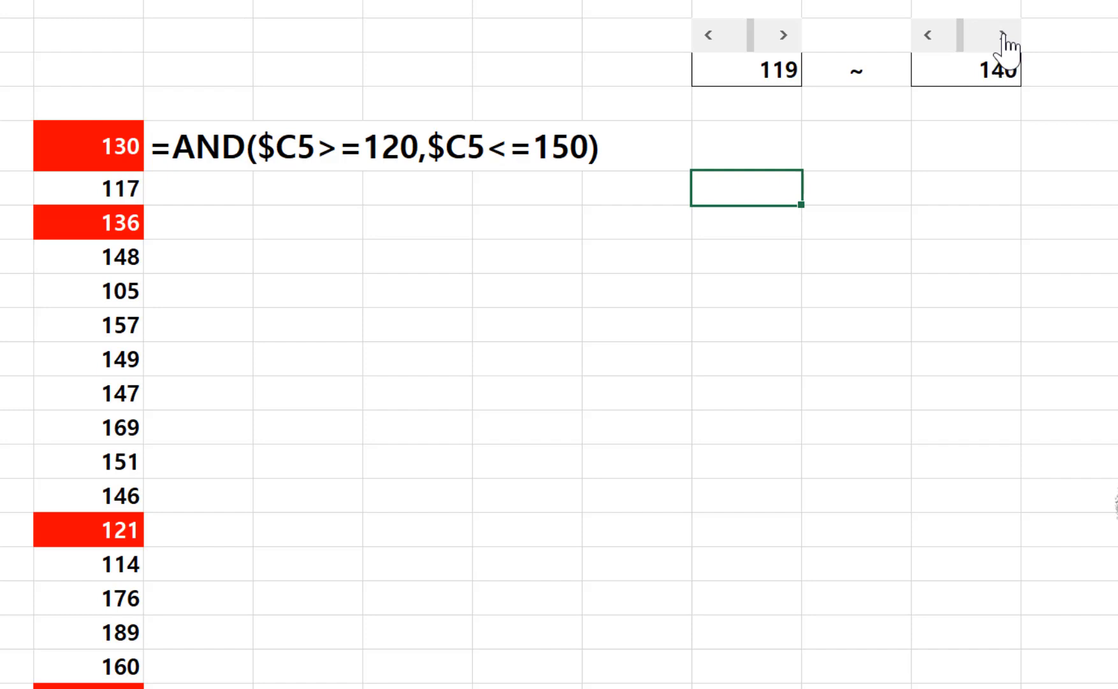
double_click(1003, 35)
double_click(1002, 35)
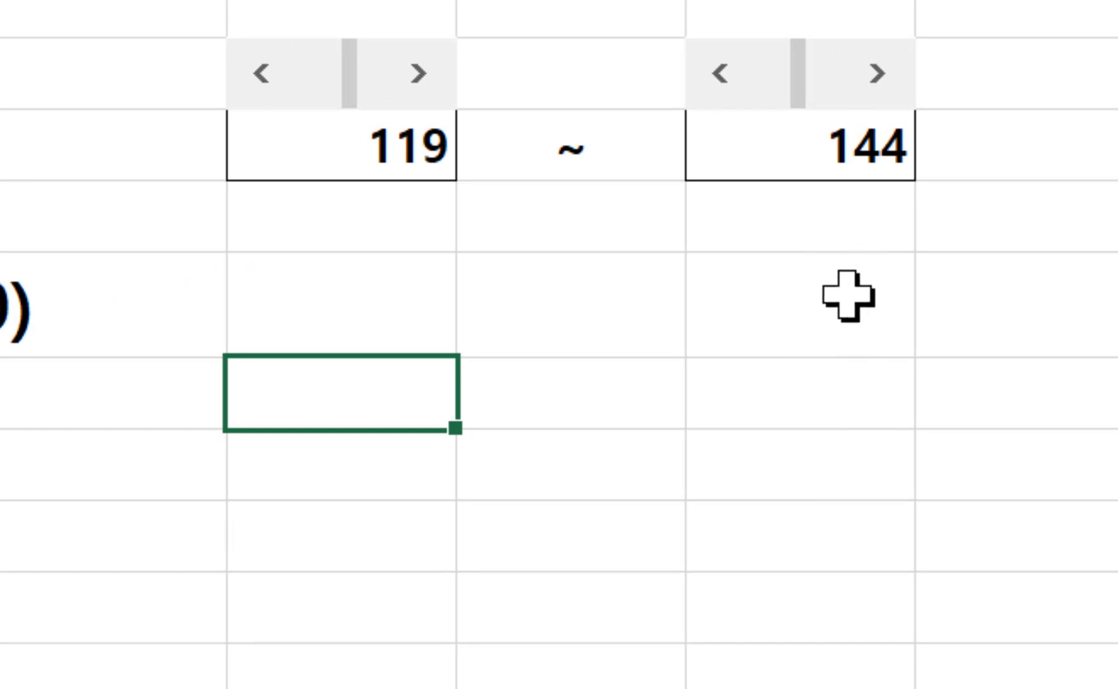
- Page the upper limit's scroll bar up to 154 and back down to 134 in increments of 10
click(832, 64)
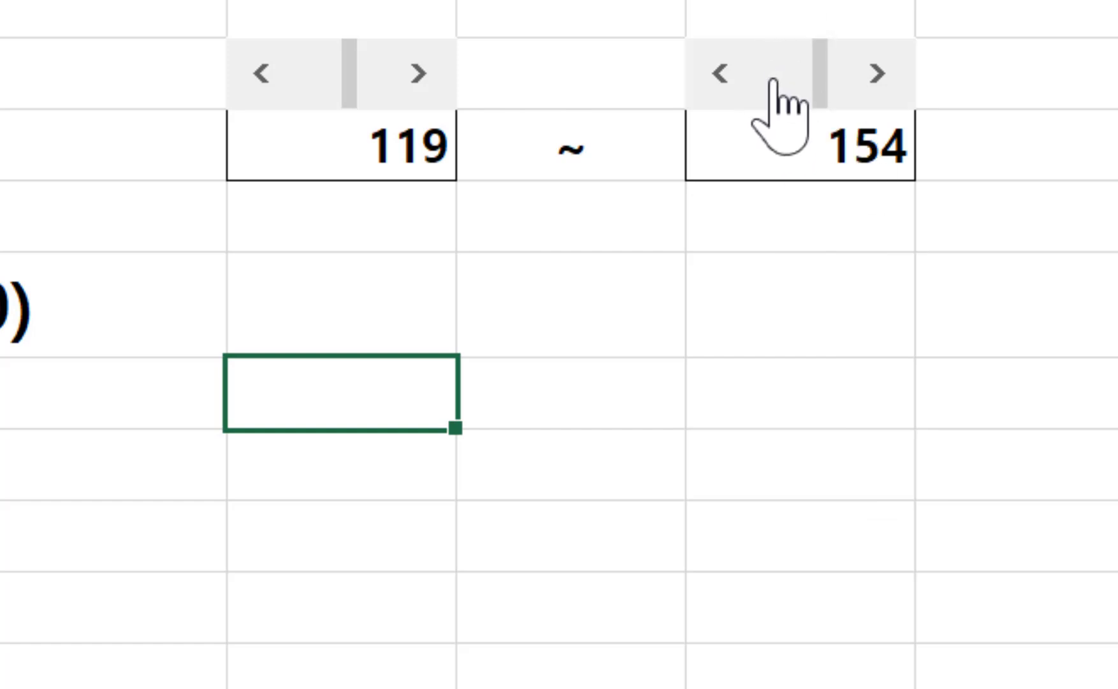
click(773, 80)
click(778, 79)
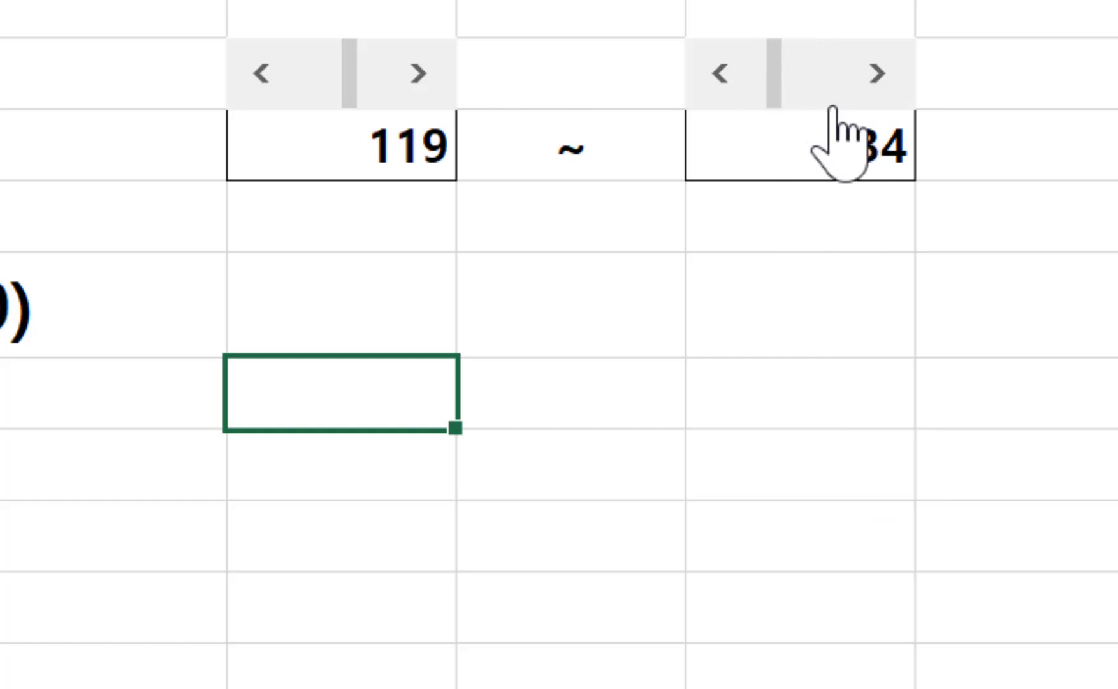
- Page the upper limit in K3 up to 160 and back down to 140 using its scroll bar
click(830, 54)
click(831, 54)
click(831, 54)
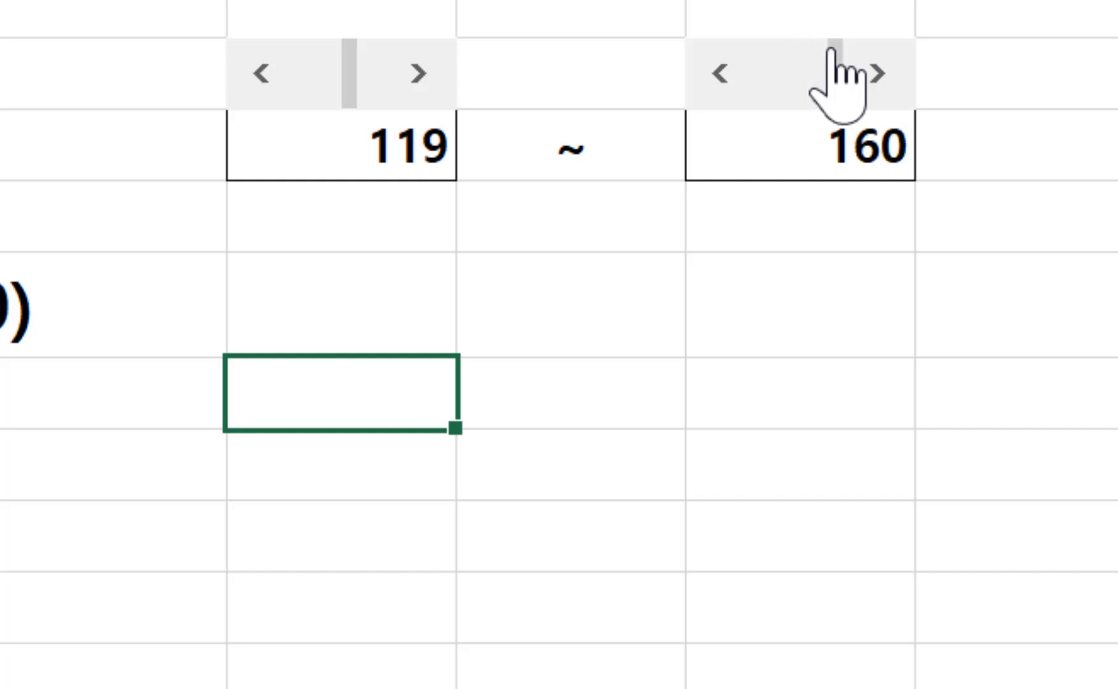
click(776, 86)
click(756, 86)
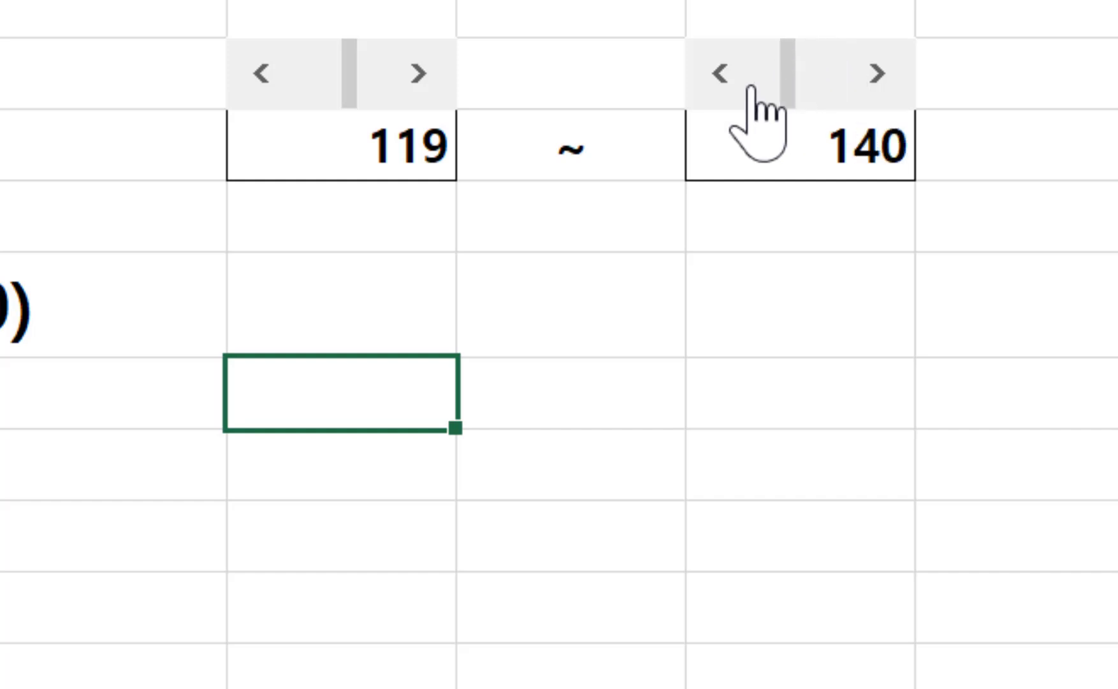
- Page the lower limit in I3 up to 129, down to 109, and repeatedly between 109 and 119, ending at 119
click(379, 80)
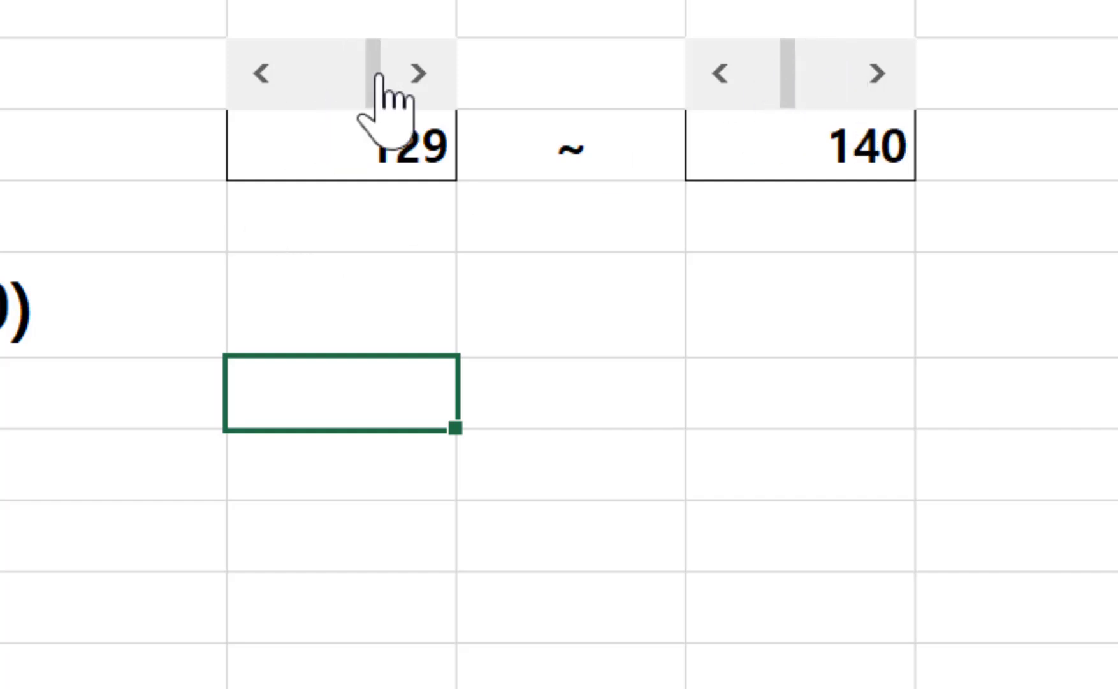
click(340, 83)
click(340, 83)
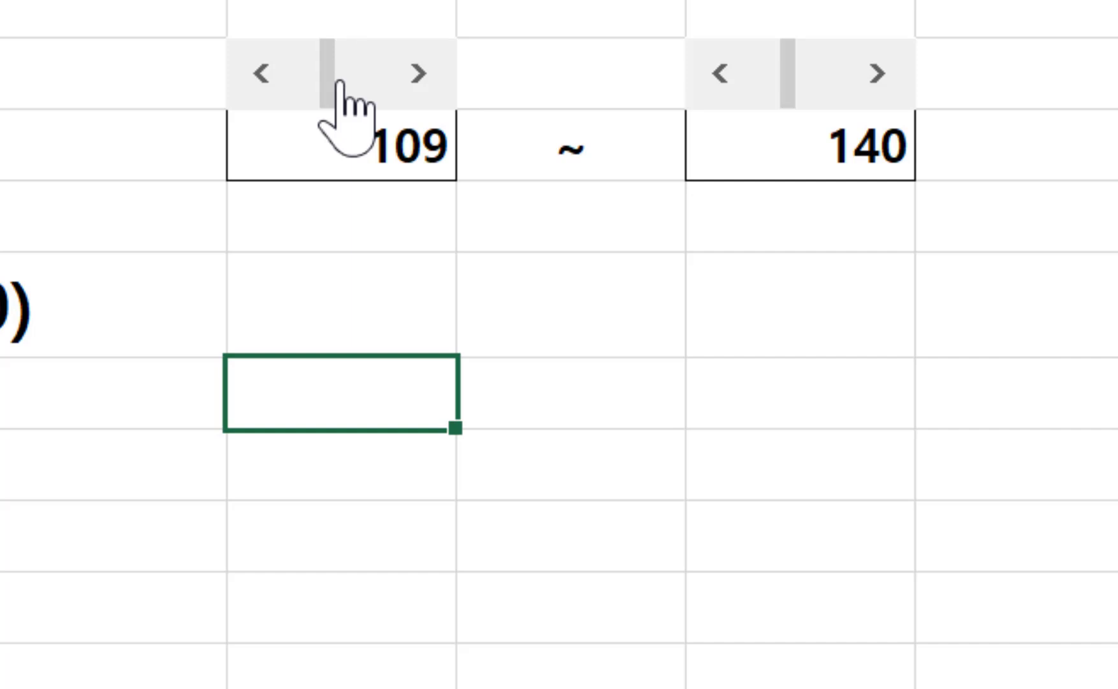
click(345, 83)
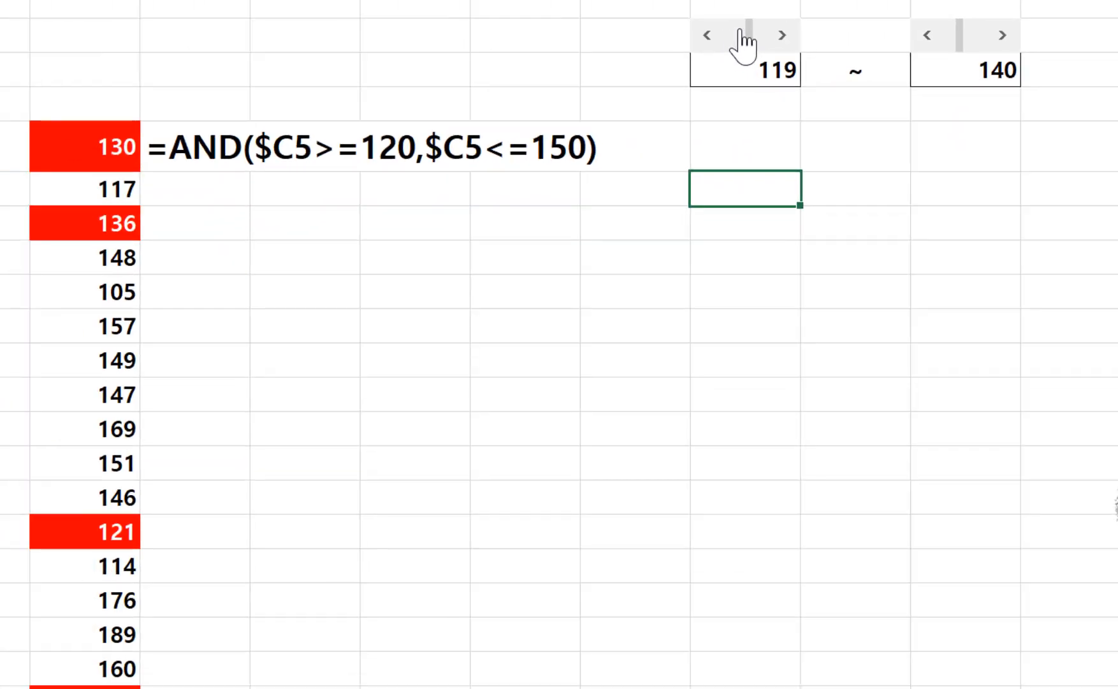
click(741, 35)
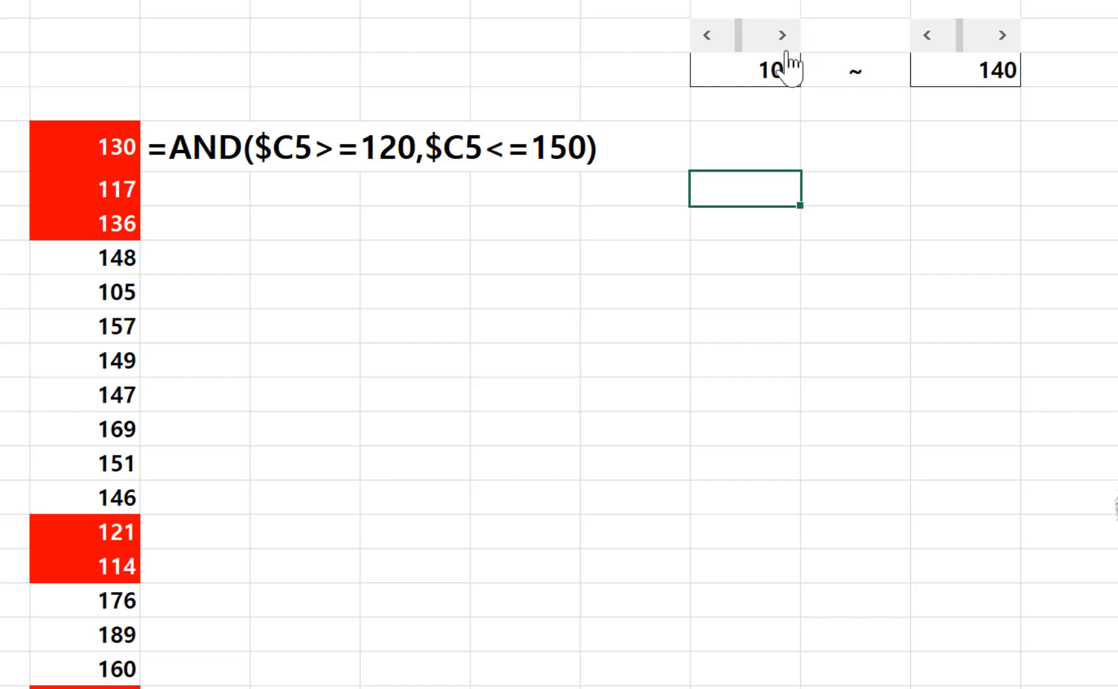
click(751, 40)
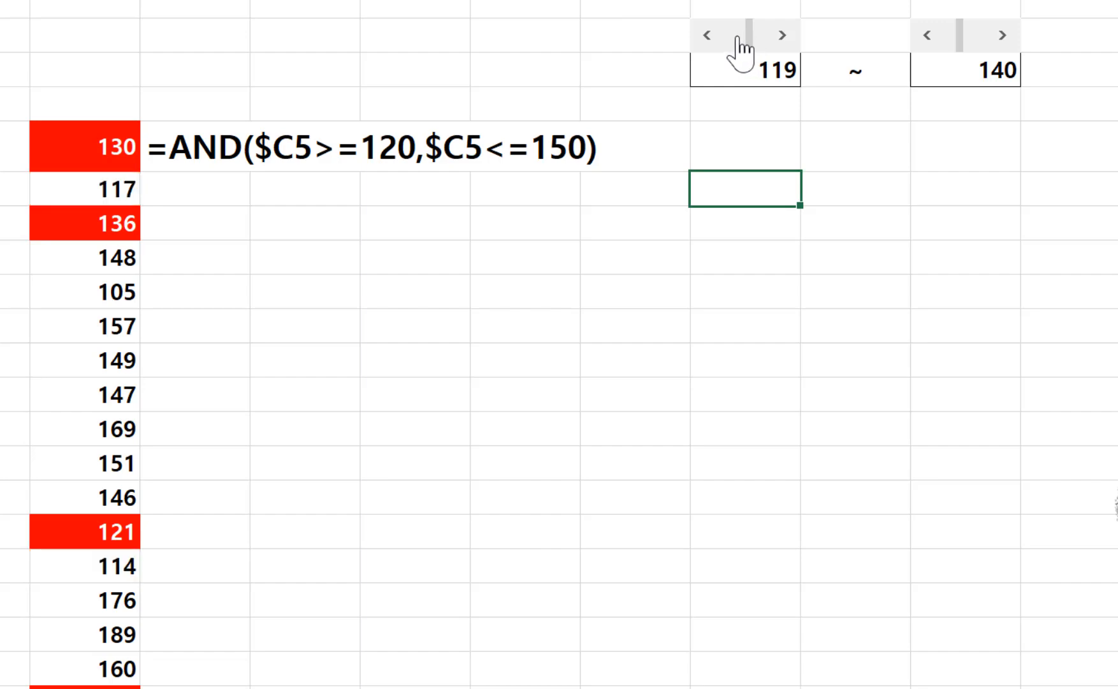
click(738, 38)
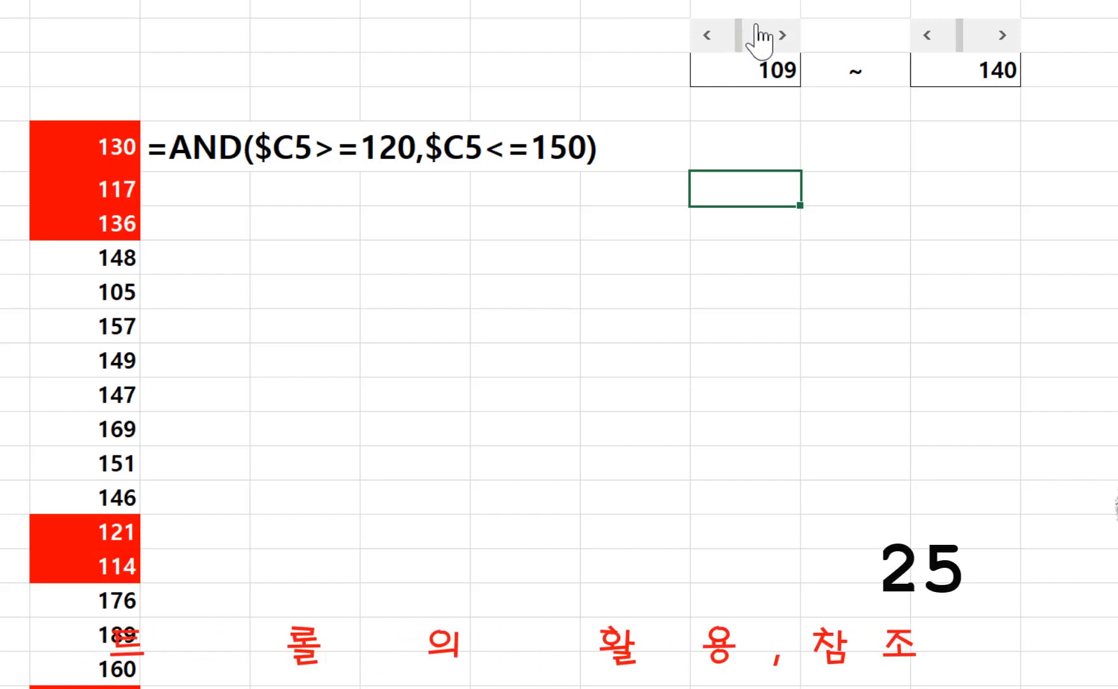
click(756, 29)
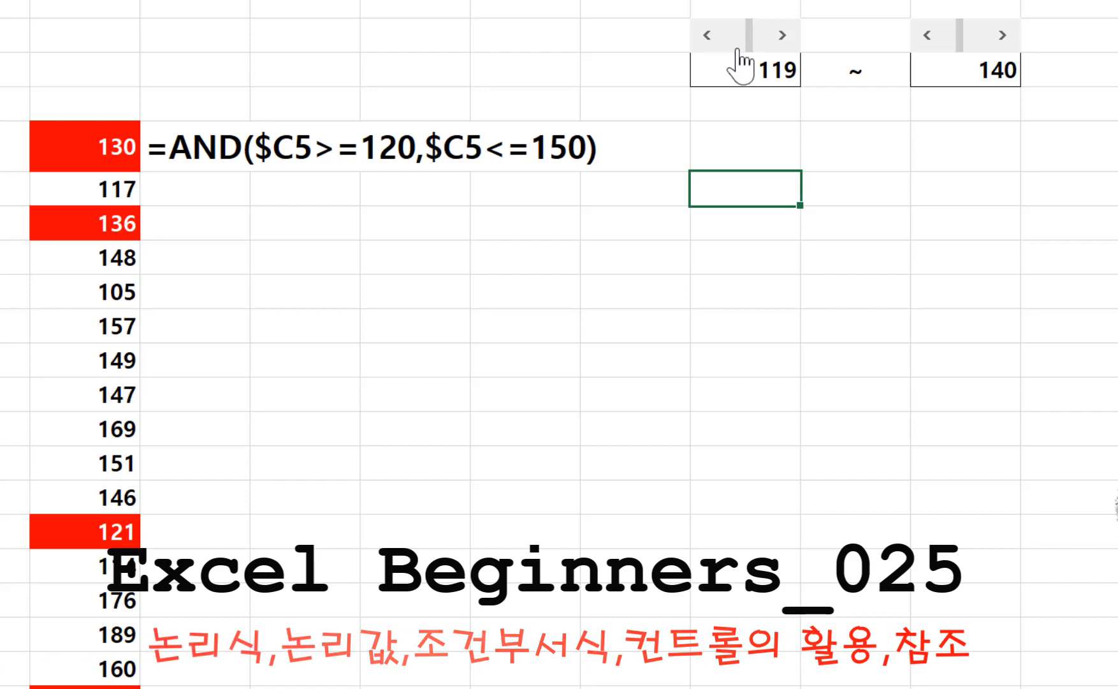
- Widen the highlighted range by paging the lower limit down to 100 and the upper limit up to 150
double_click(738, 46)
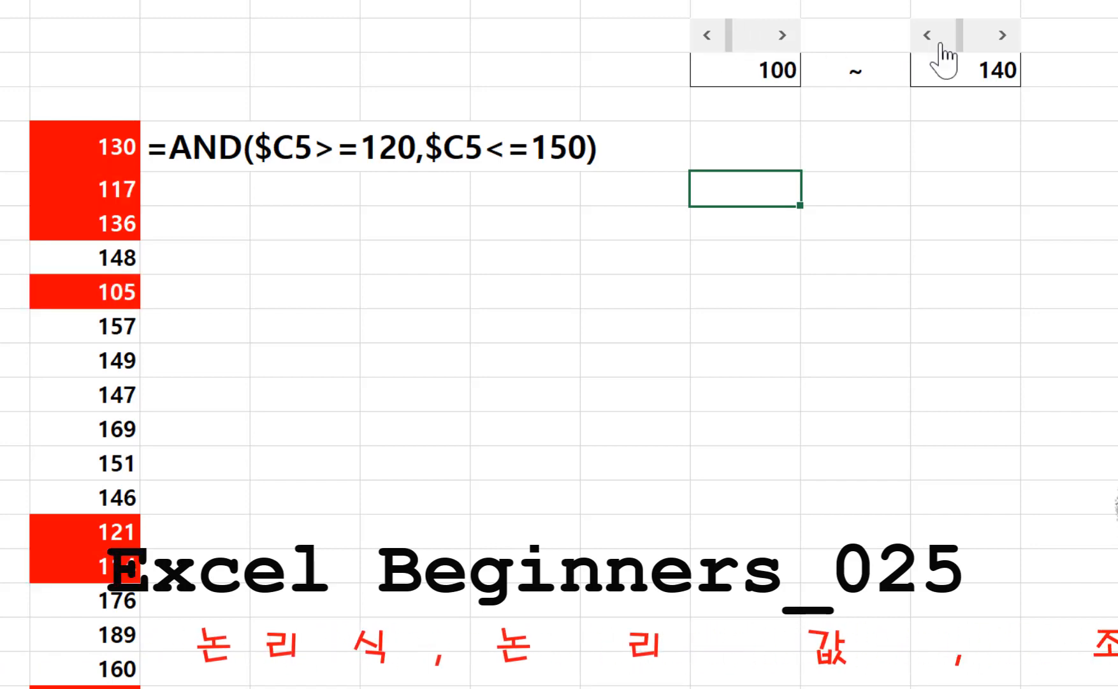
click(977, 35)
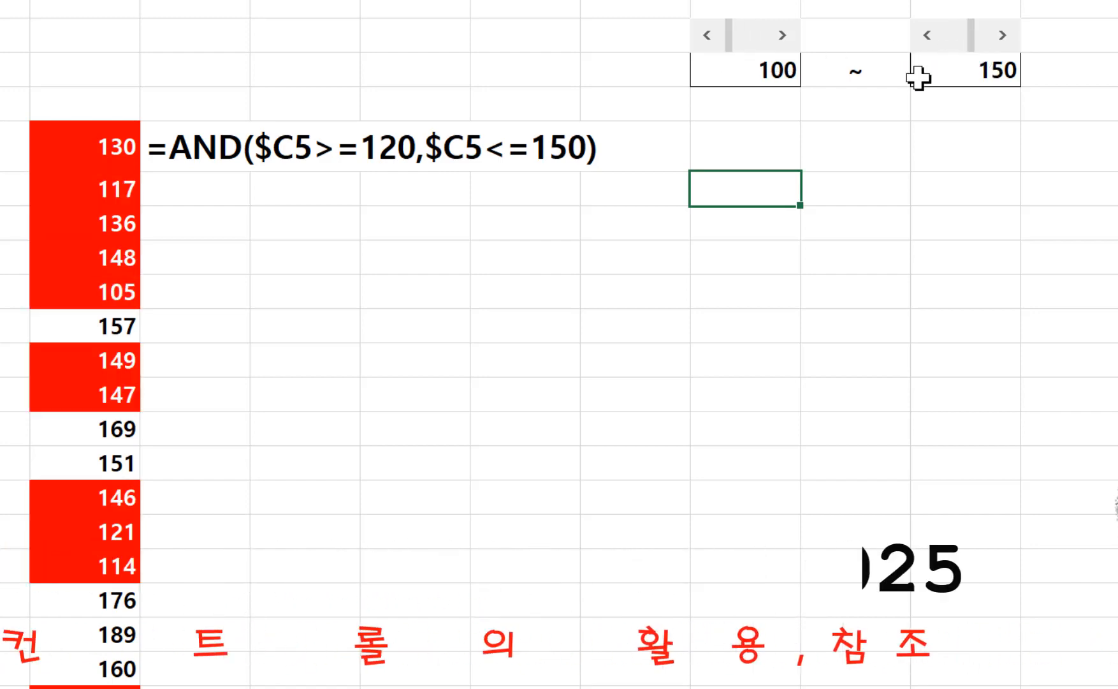